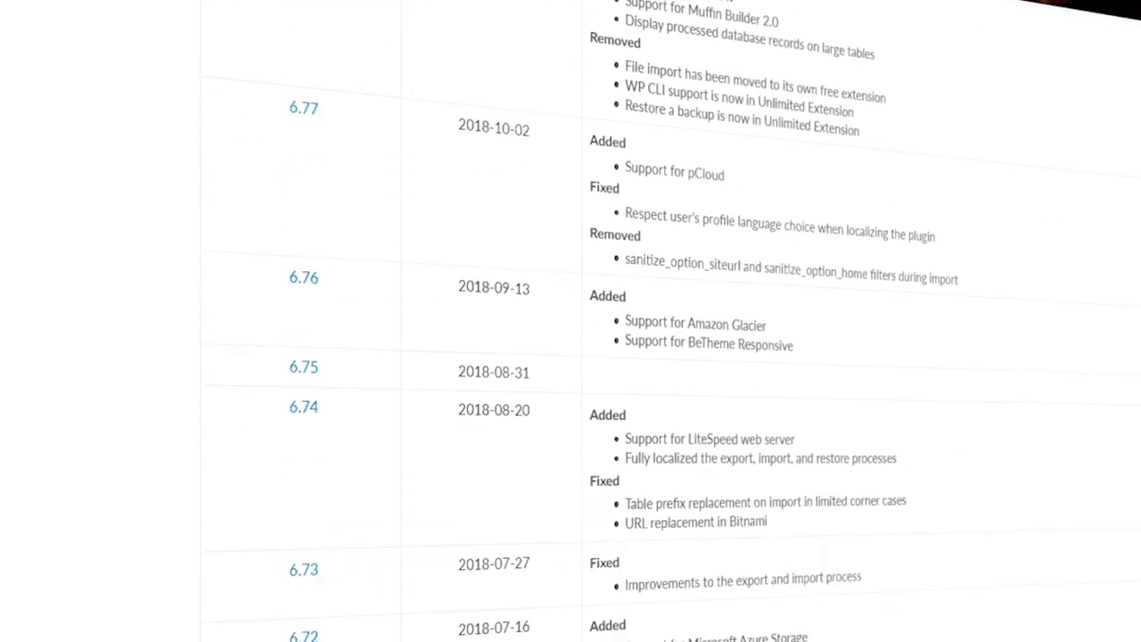
pyautogui.moveTo(859, 130); pyautogui.dragTo(633, 67)
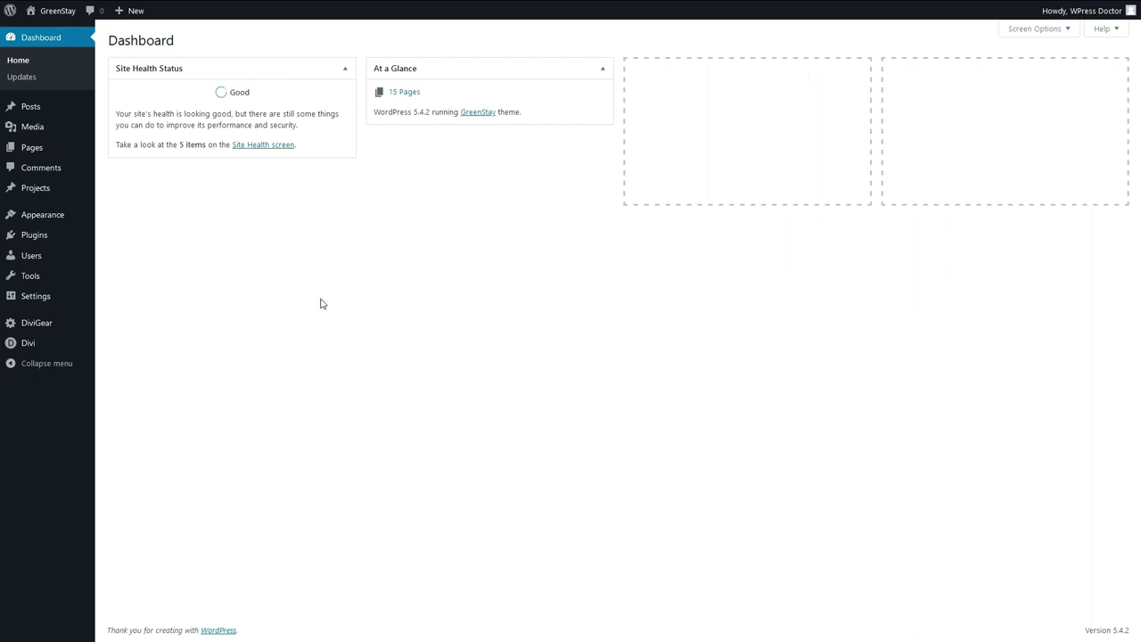
# Upload, install and activate the plugin file all-in-one-wp-migration.6.77 (10 GB upload).zip on the GreenStay site
pyautogui.moveTo(30, 240)
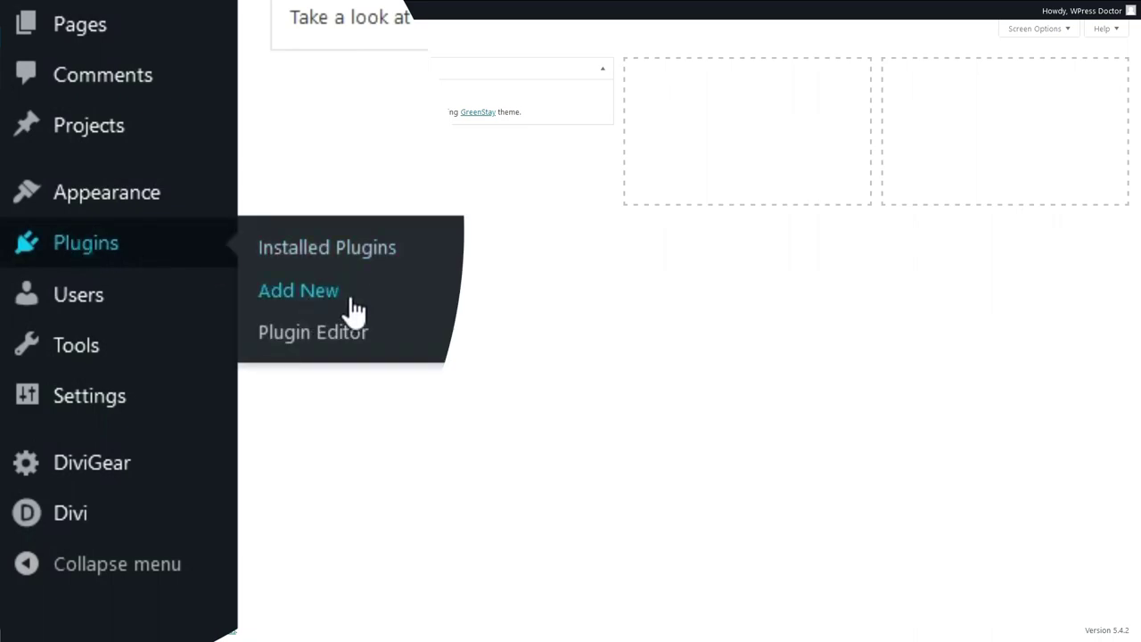
pyautogui.click(140, 257)
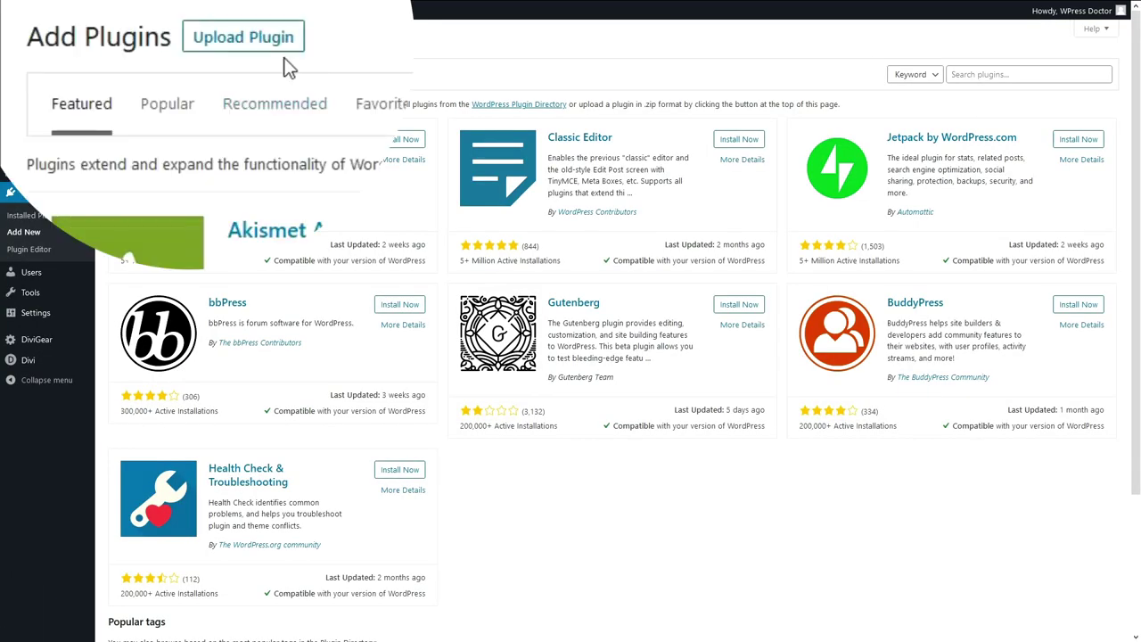
pyautogui.click(248, 44)
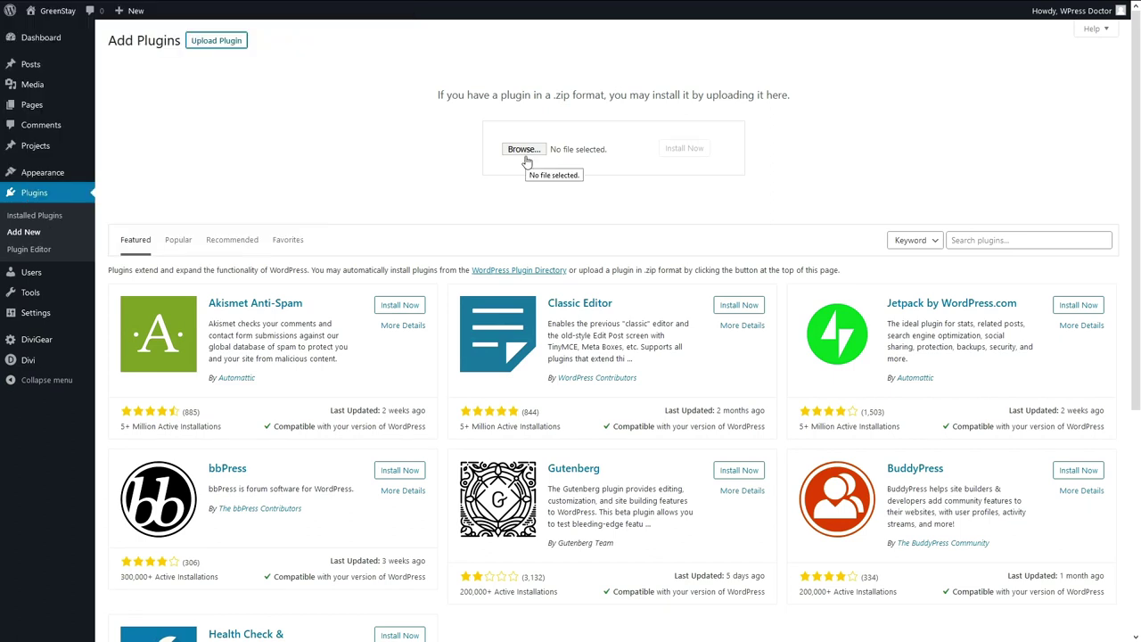
pyautogui.click(524, 150)
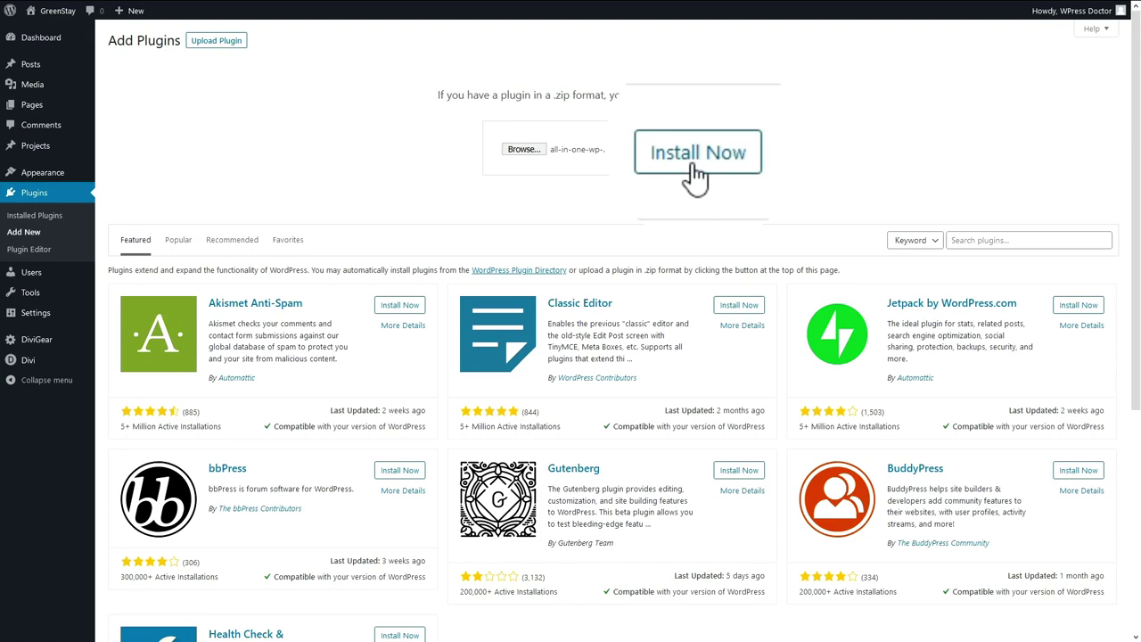
pyautogui.click(628, 149)
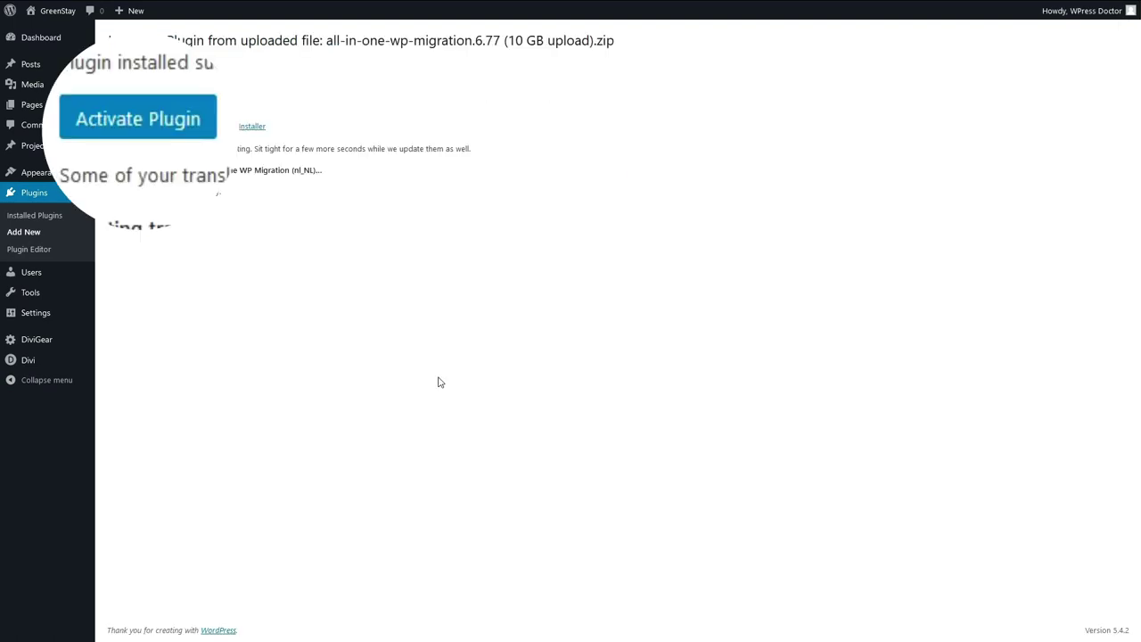
pyautogui.click(163, 146)
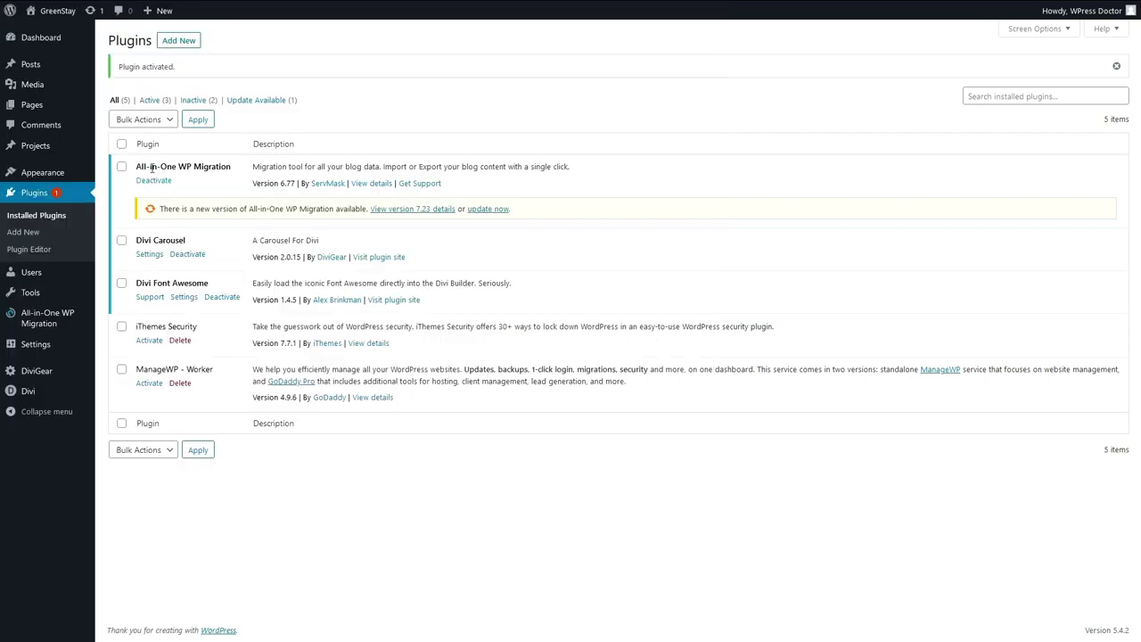
# Export the GreenStay site to a file with All-in-One WP Migration and save the .wpress backup to disk
pyautogui.moveTo(53, 323)
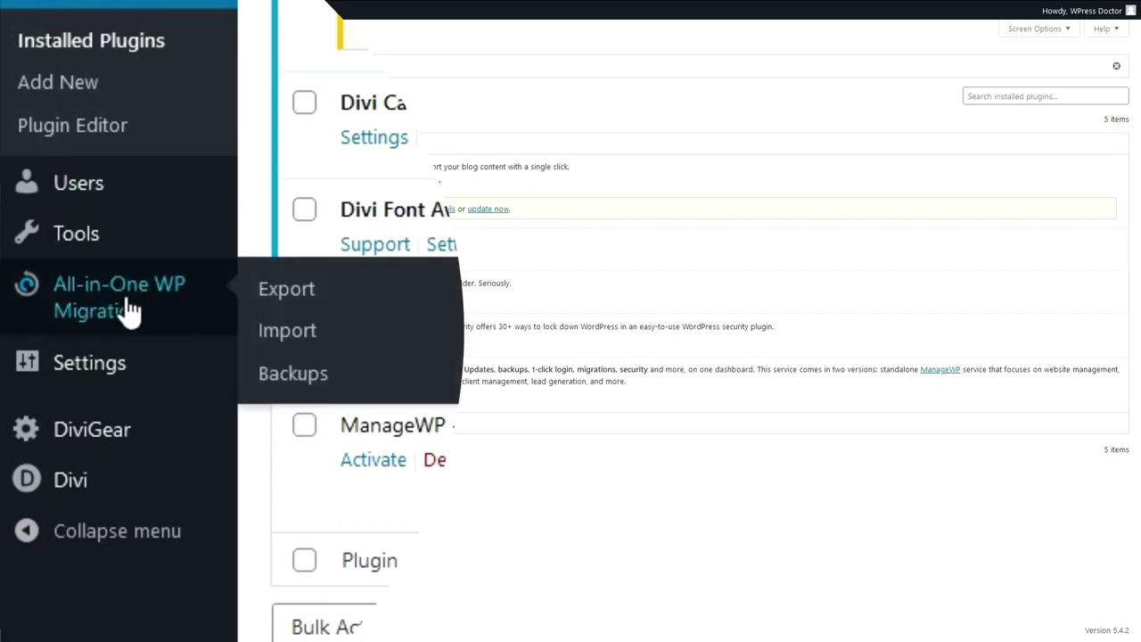
pyautogui.click(300, 312)
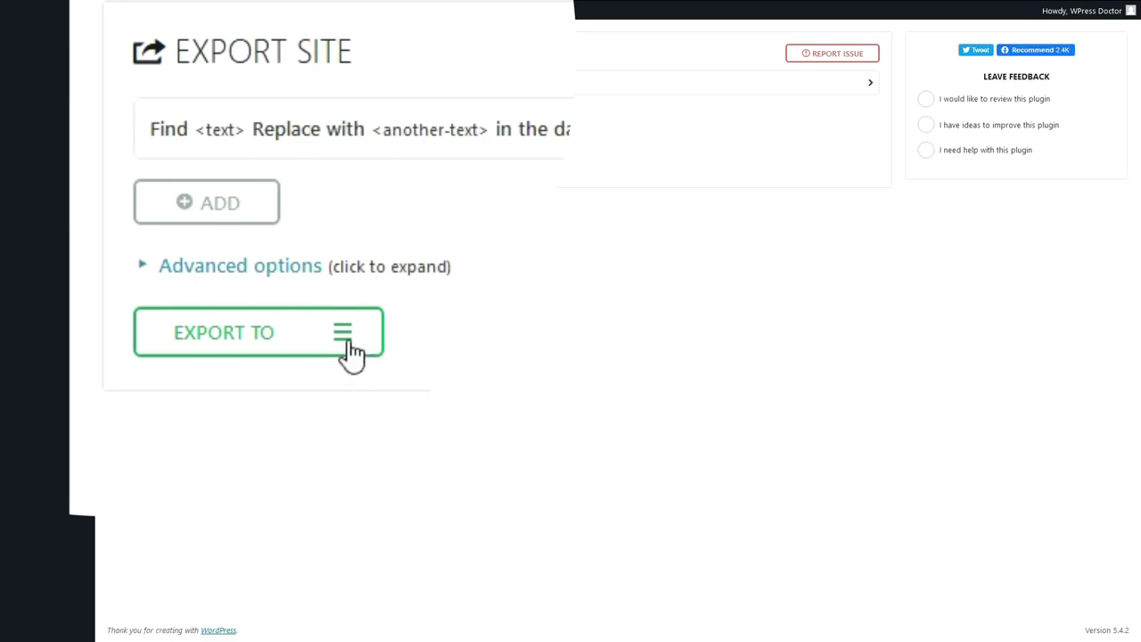
pyautogui.click(351, 352)
pyautogui.click(200, 385)
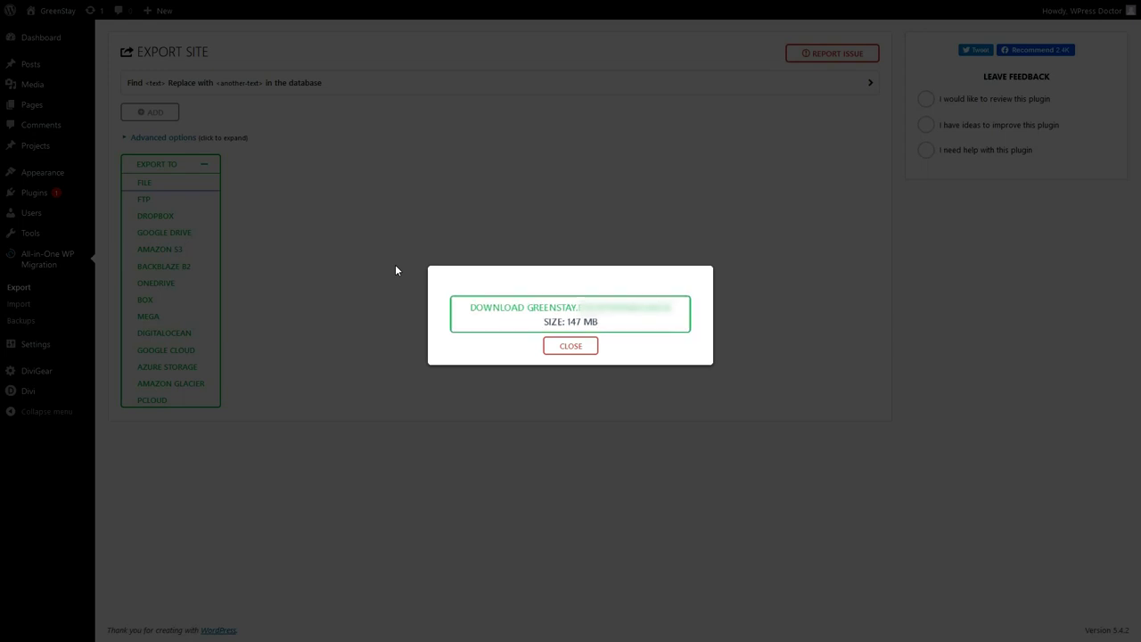
pyautogui.click(585, 321)
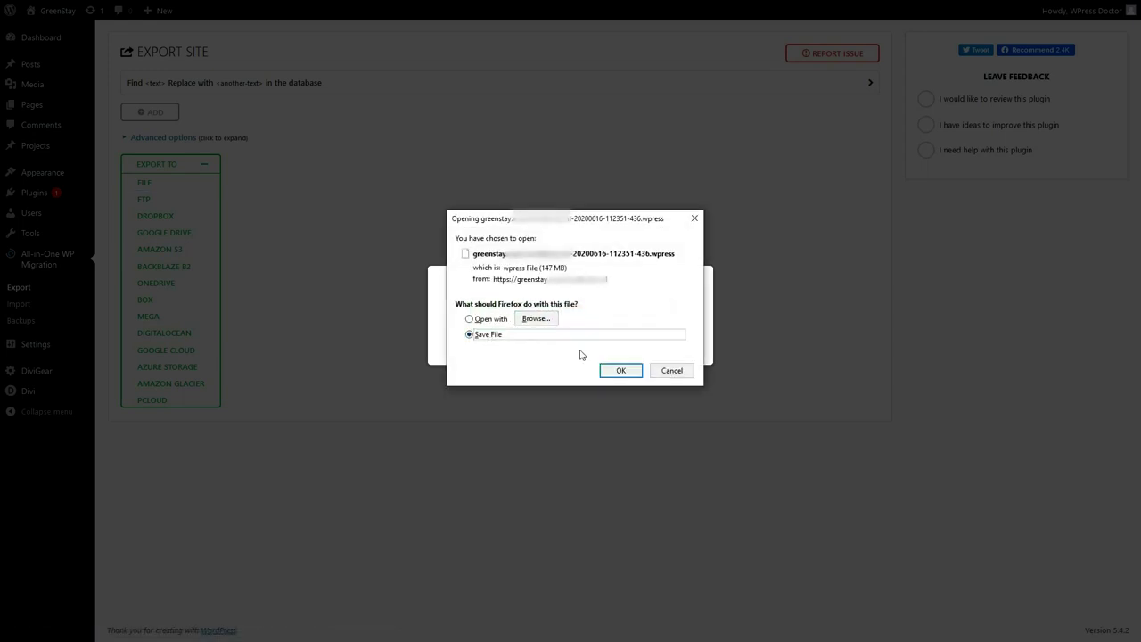
pyautogui.click(613, 375)
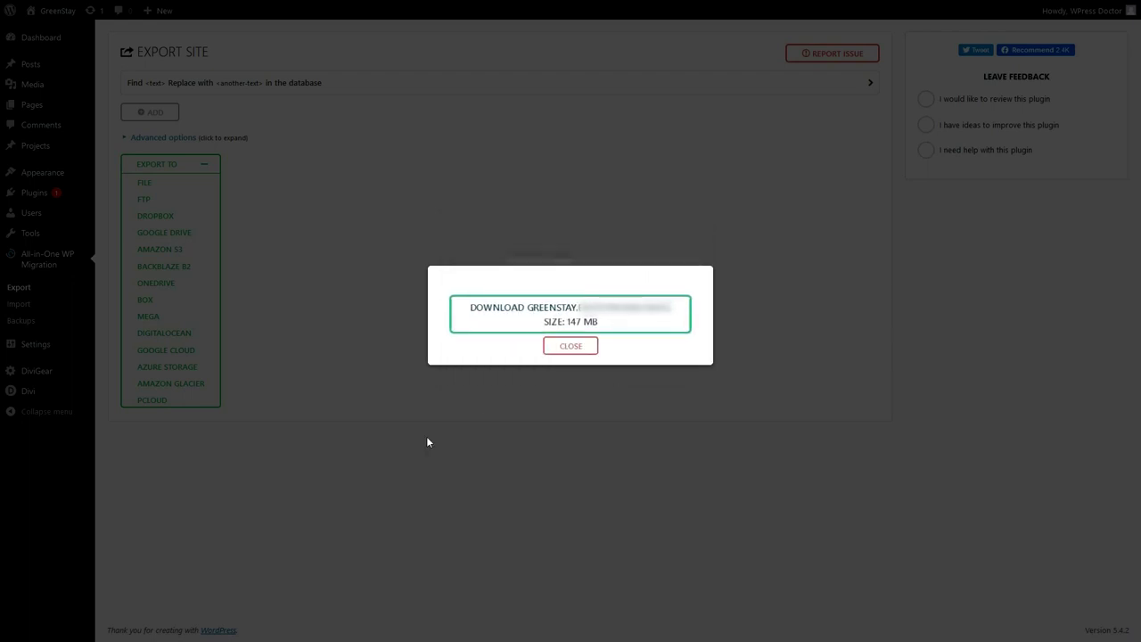
pyautogui.click(576, 349)
# Deactivate the All-in-One WP Migration plugin on the source site and delete it with its data
pyautogui.moveTo(35, 195)
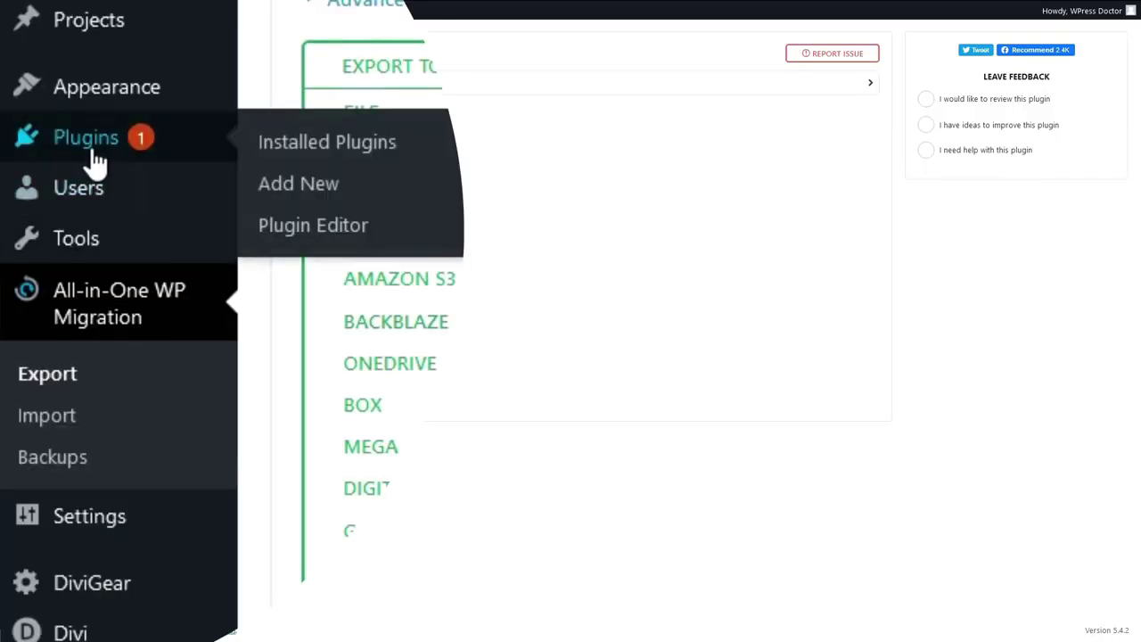
pyautogui.click(326, 141)
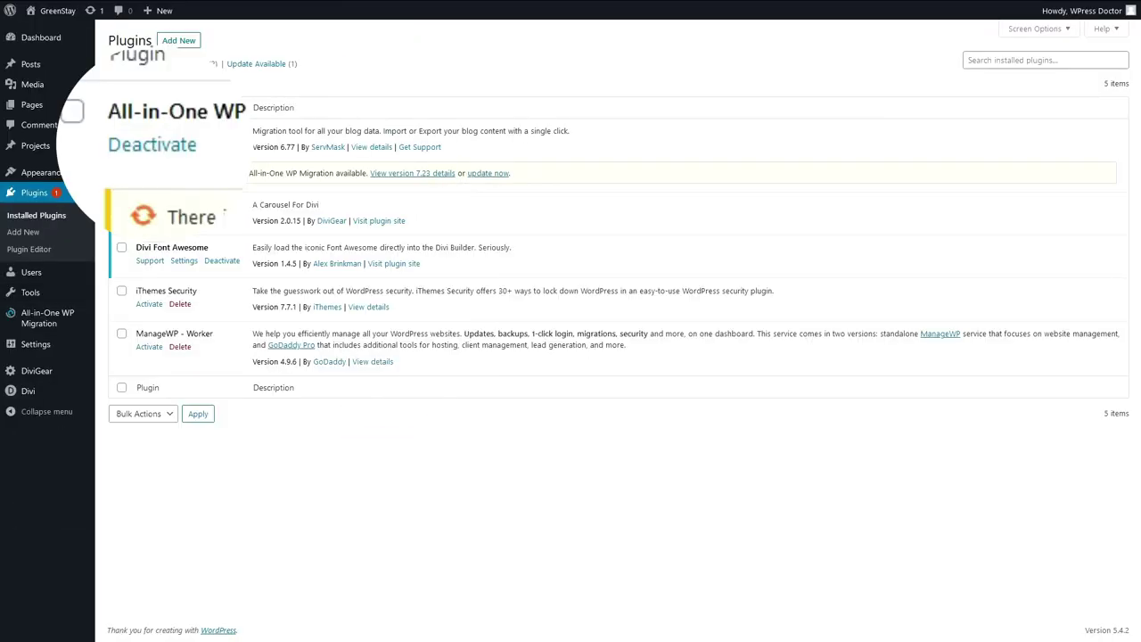
pyautogui.click(149, 147)
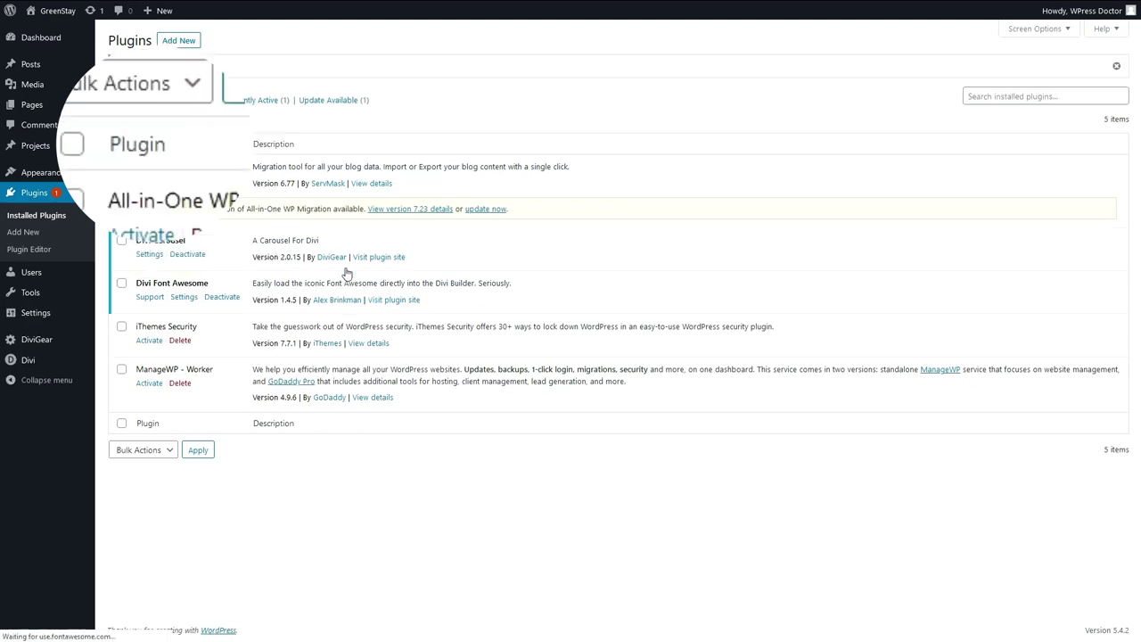
pyautogui.click(180, 180)
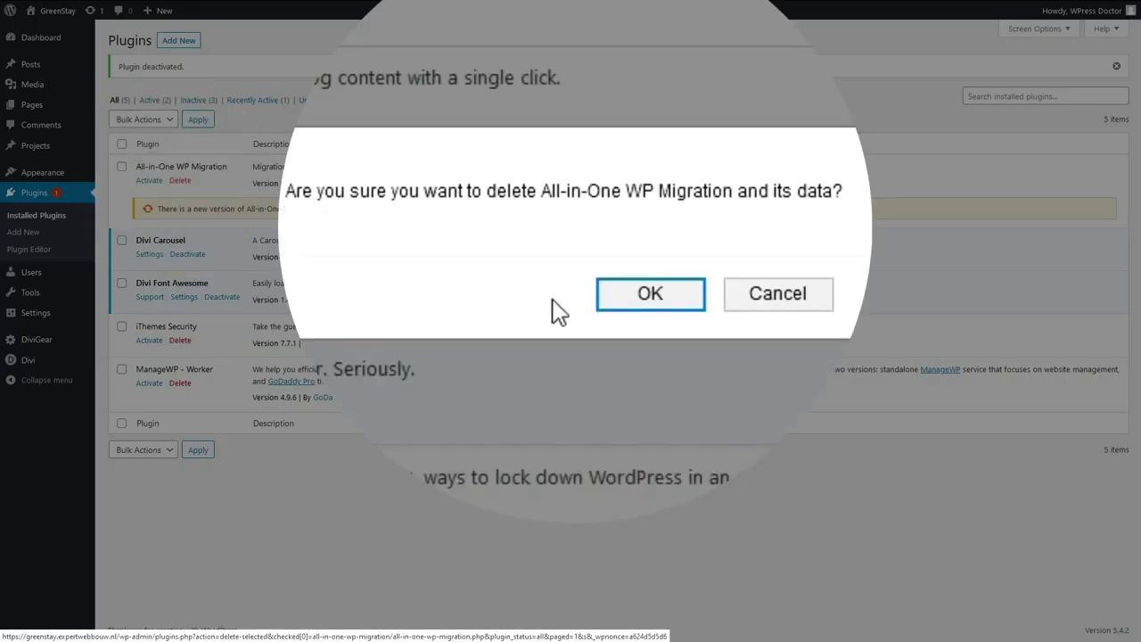
pyautogui.click(641, 303)
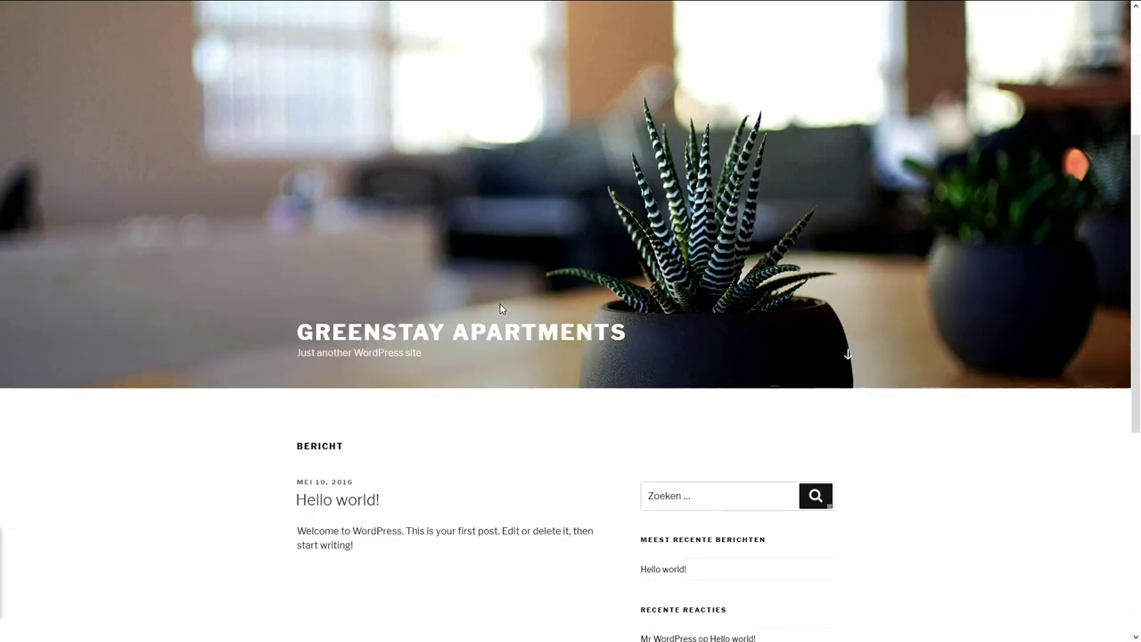
# Upload, install and activate all-in-one-wp-migration.6.77 (10 GB upload).zip on the new GreenStay Apartments site
pyautogui.scroll(5, 499, 304)
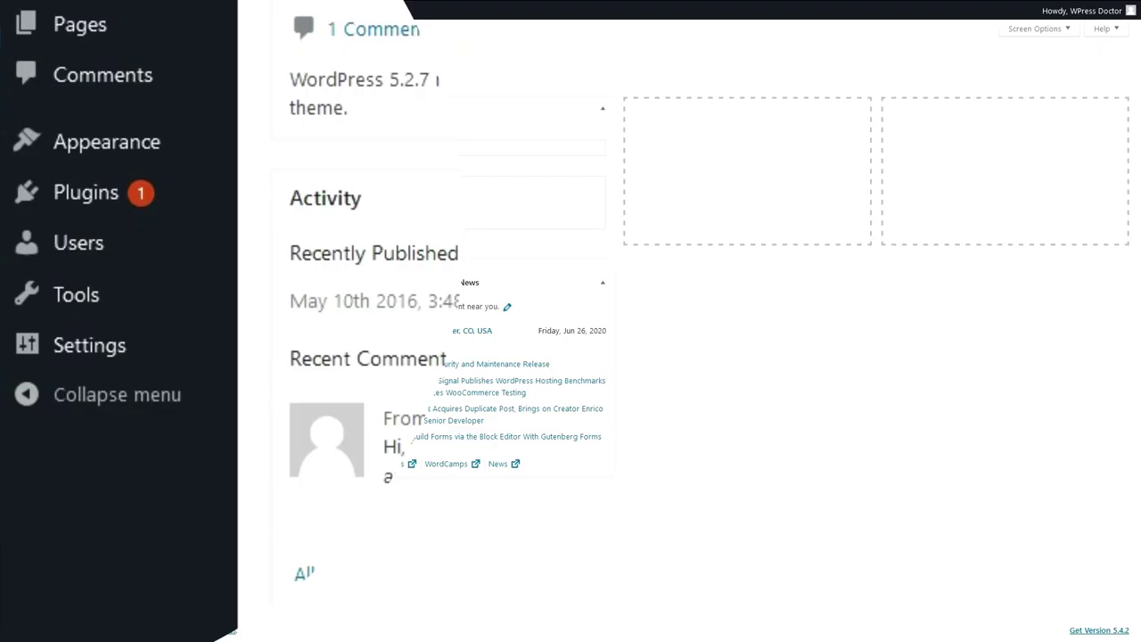
pyautogui.moveTo(89, 200)
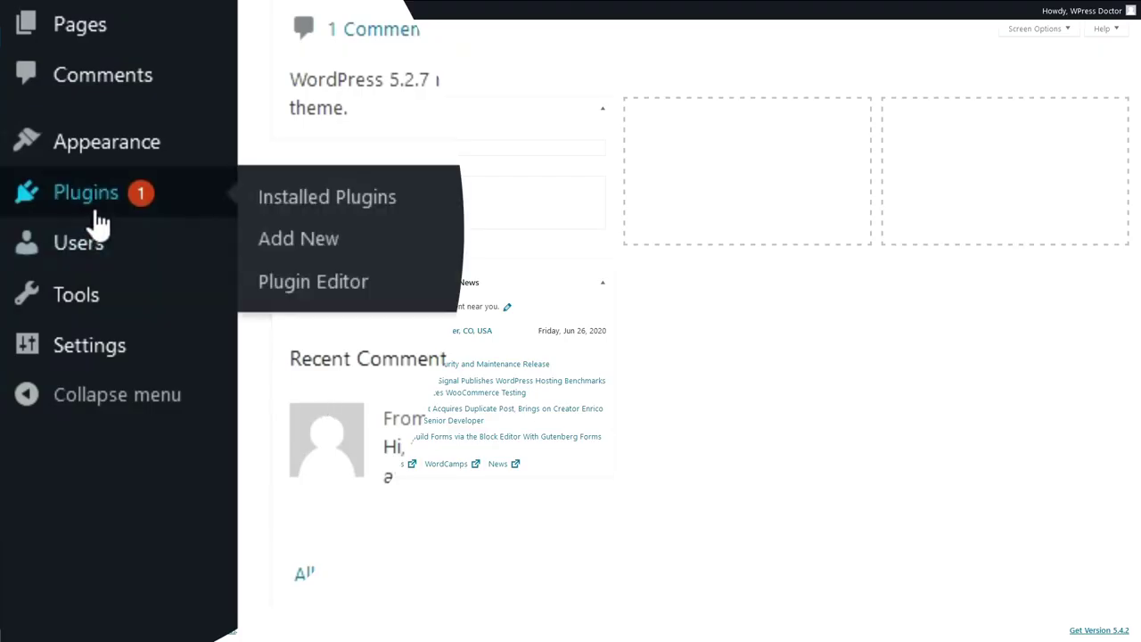
pyautogui.click(316, 258)
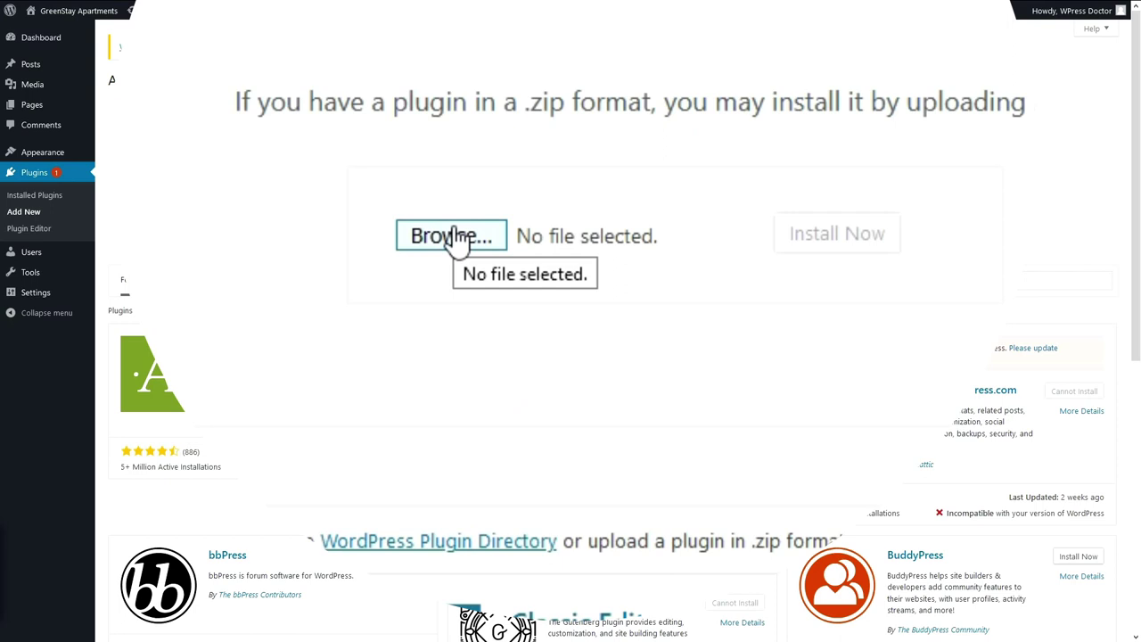
pyautogui.click(454, 239)
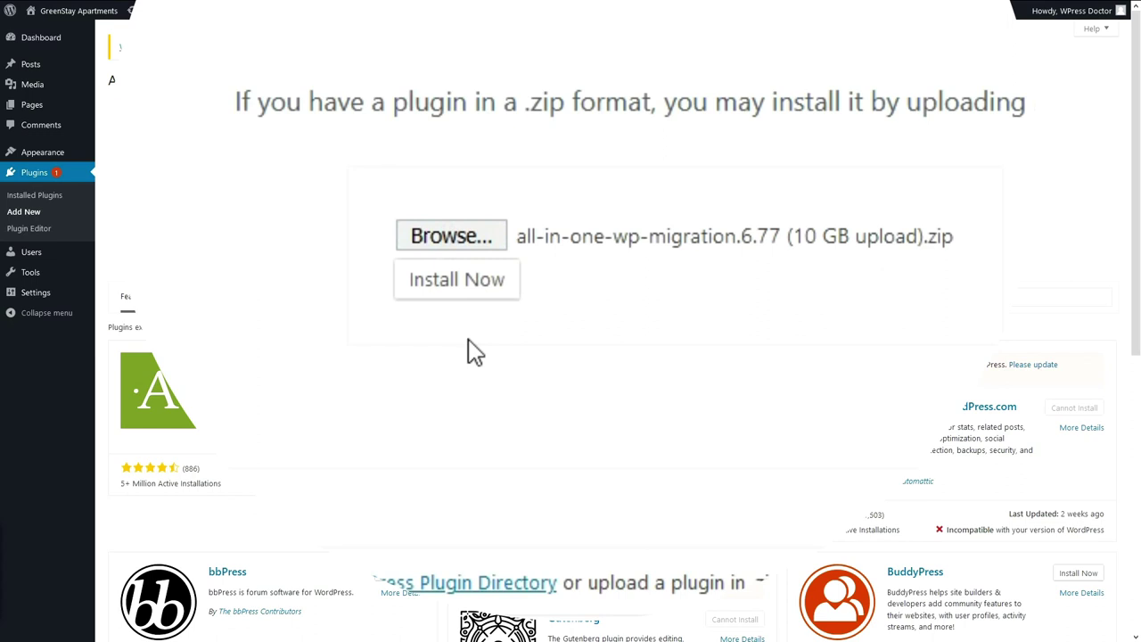
pyautogui.click(467, 296)
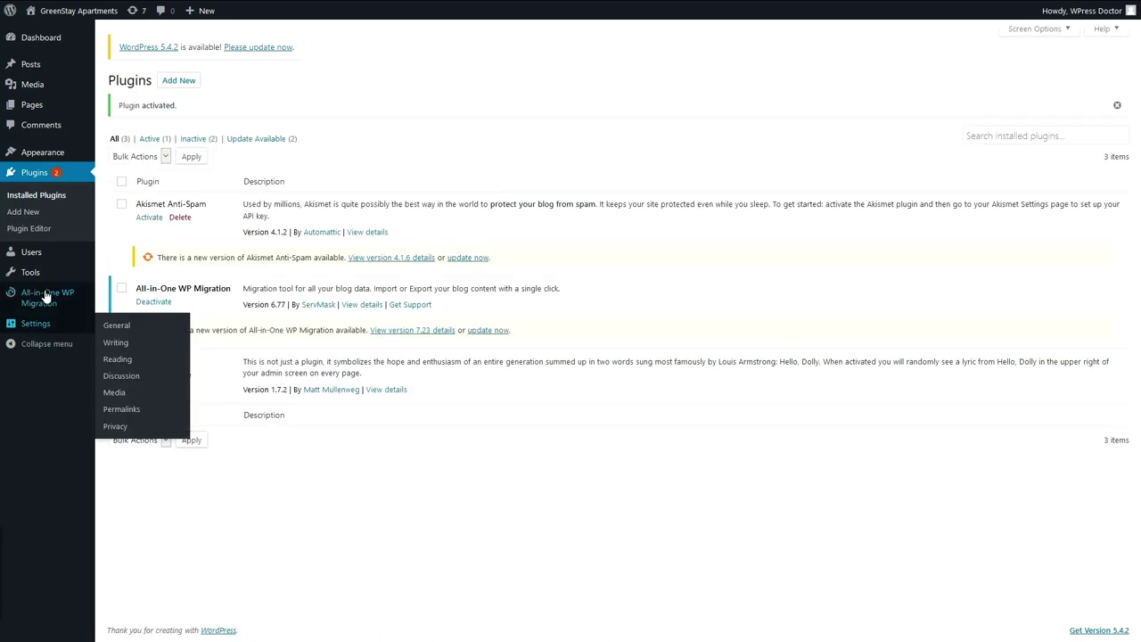
# Import the exported GreenStay .wpress file into the new site, accepting that it overwrites the existing website
pyautogui.moveTo(46, 295)
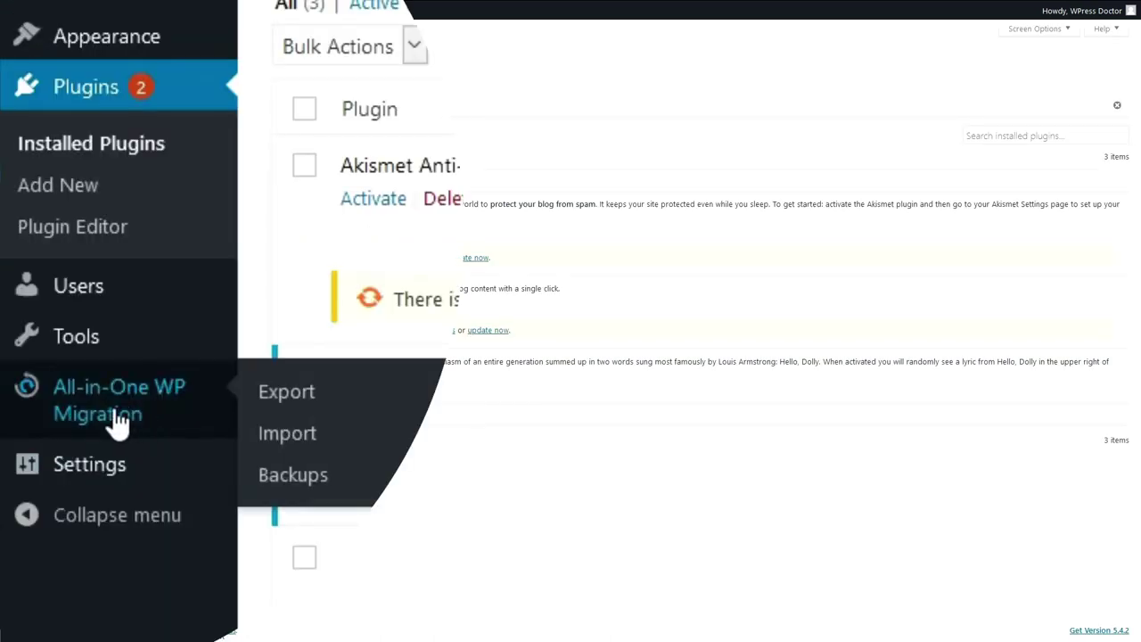
pyautogui.click(288, 435)
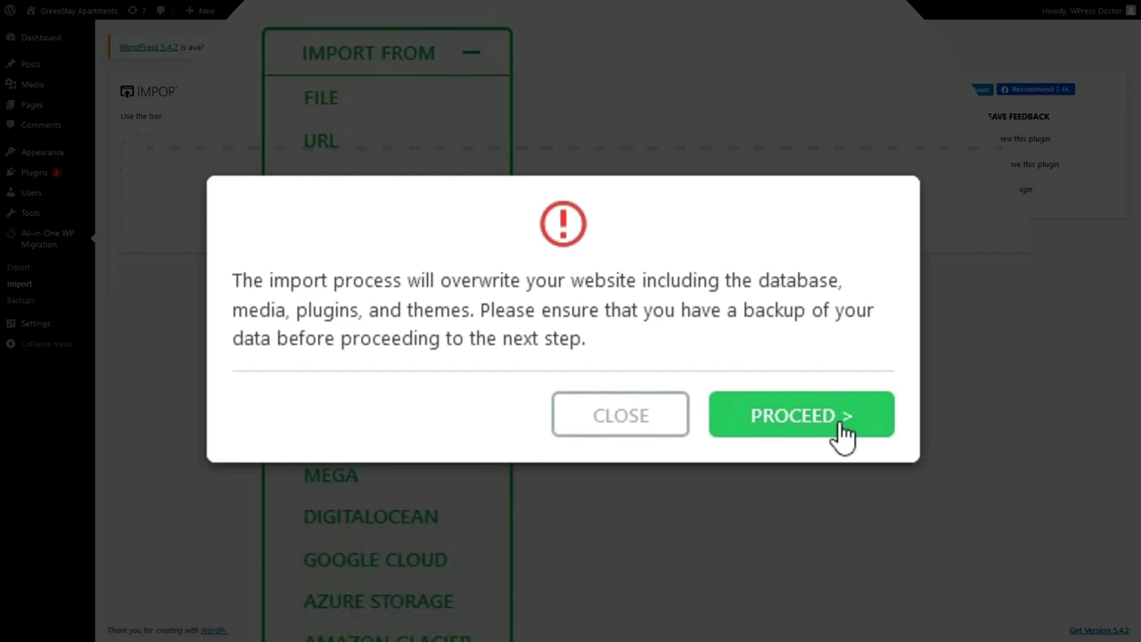
pyautogui.click(797, 412)
pyautogui.click(798, 419)
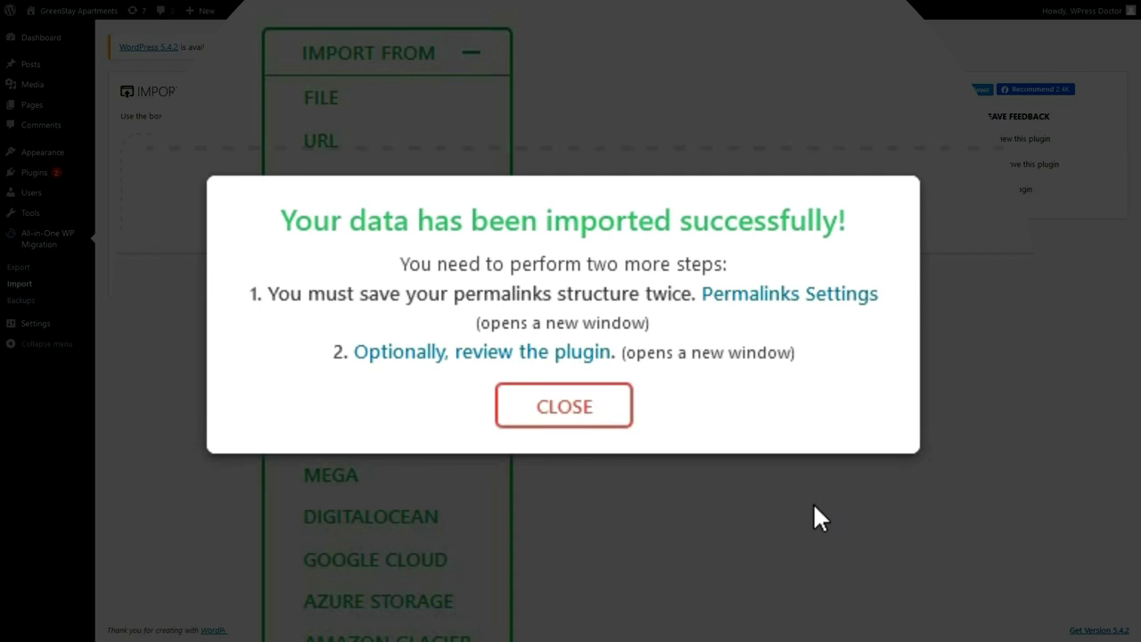
pyautogui.click(580, 419)
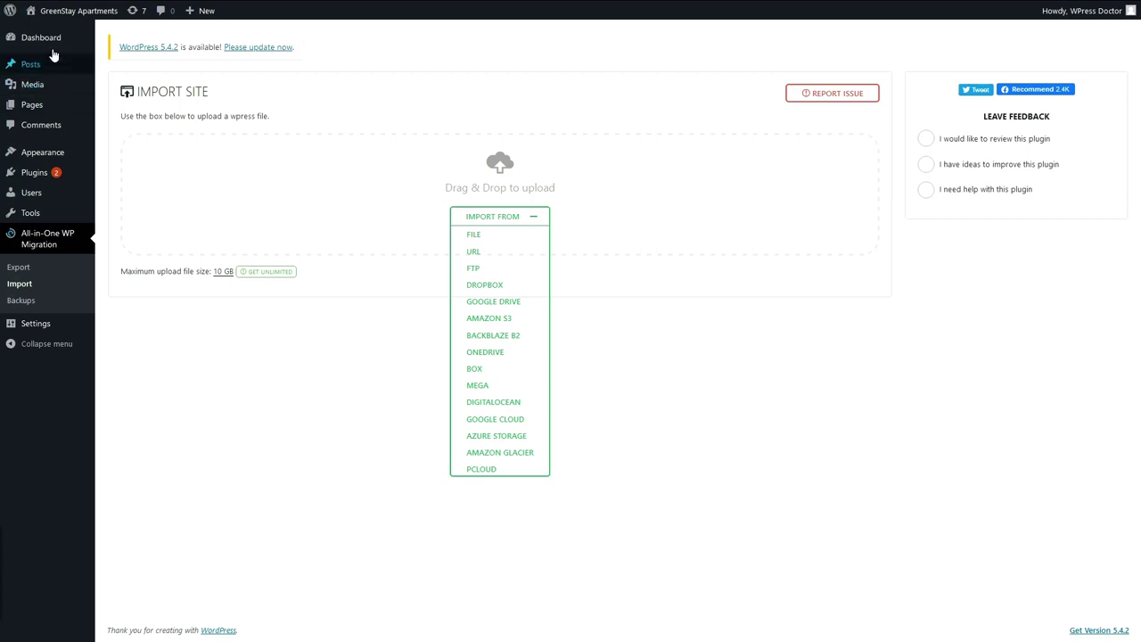
# Return to the dashboard and update the WordPress database of the new site
pyautogui.moveTo(50, 47)
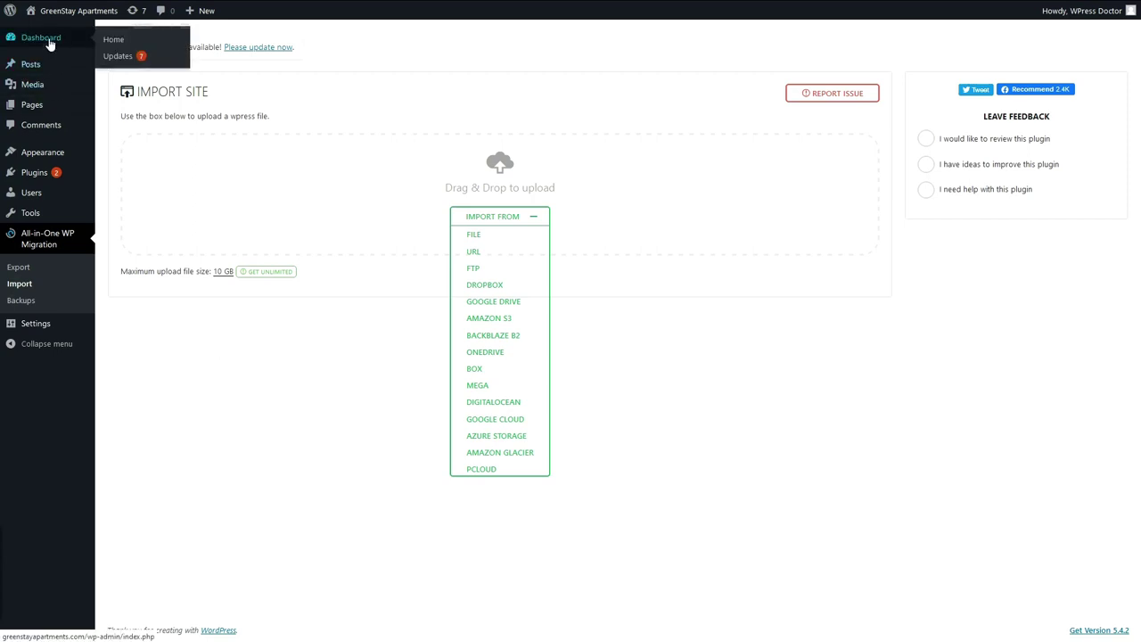
pyautogui.click(50, 45)
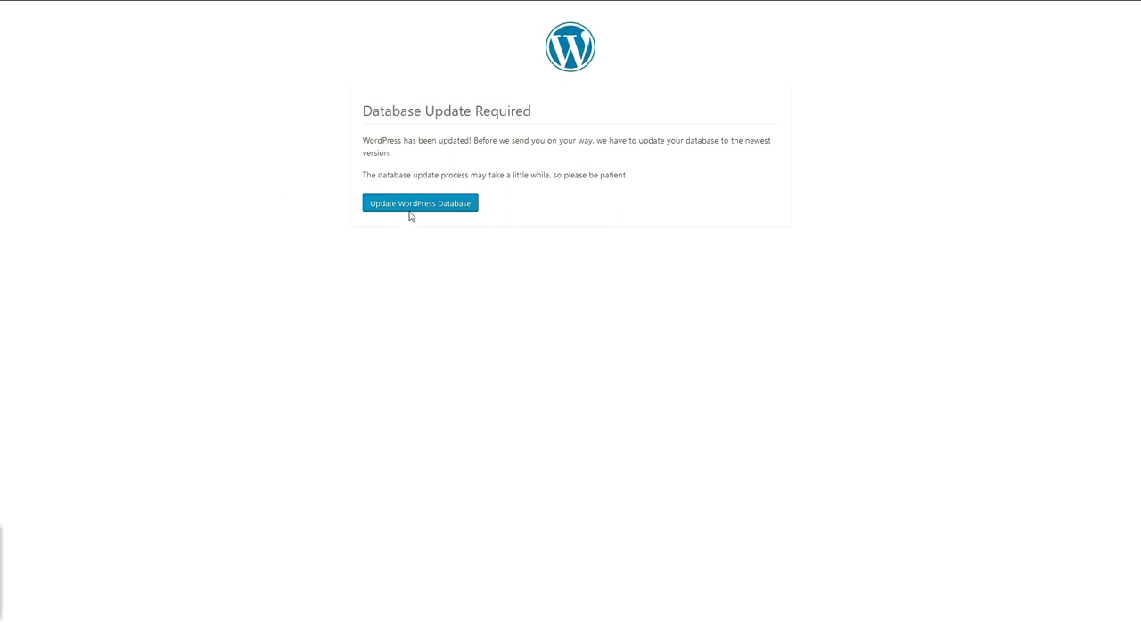
pyautogui.click(417, 205)
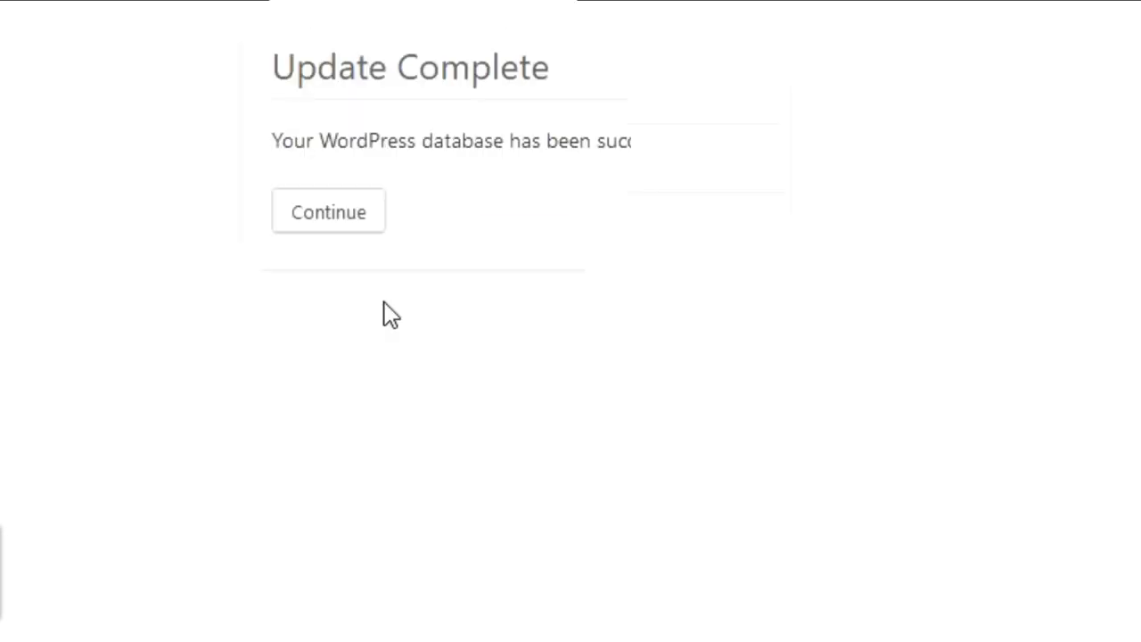
pyautogui.click(361, 218)
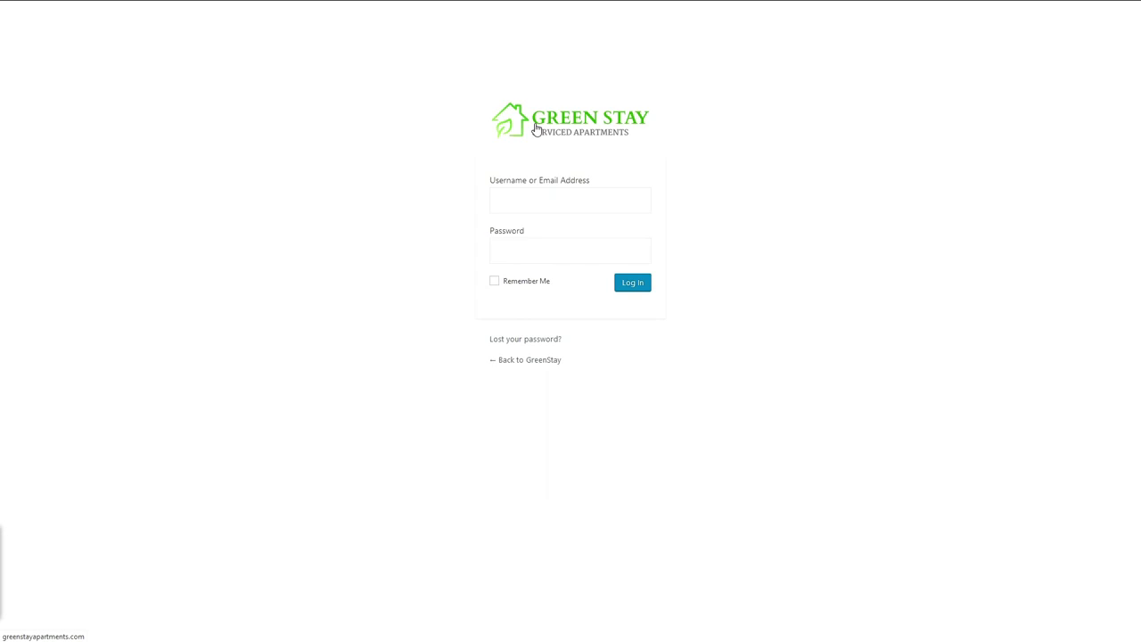
# Check the migrated site's home page and the list of all its pages in the admin area
pyautogui.click(533, 130)
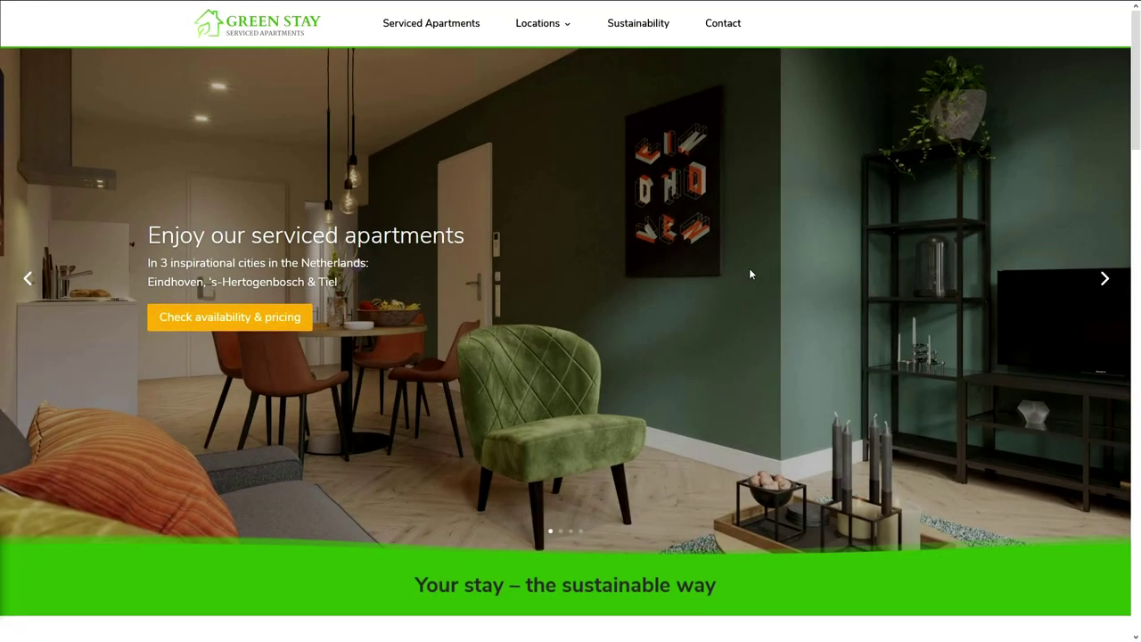
pyautogui.moveTo(1137, 76); pyautogui.dragTo(1112, 263)
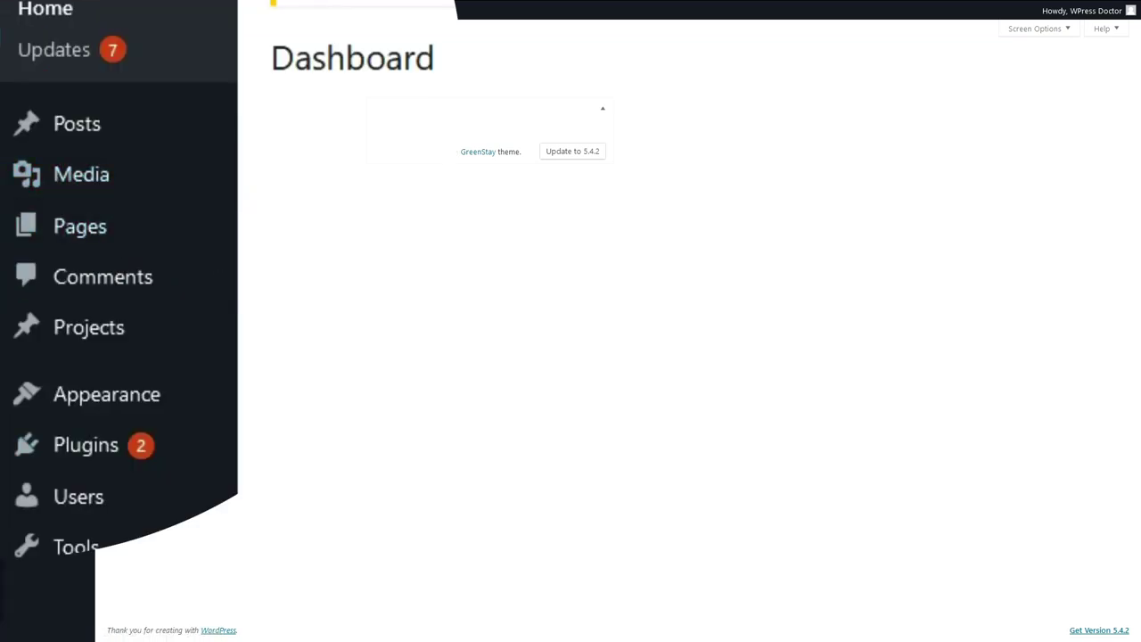
pyautogui.scroll(-1, 721, 167)
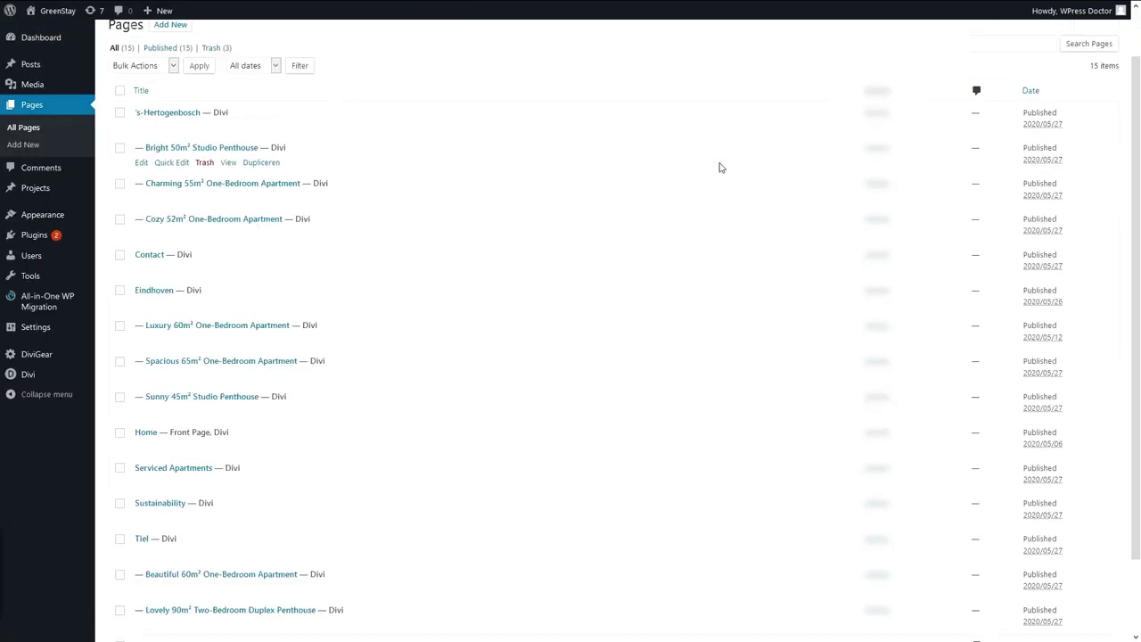
pyautogui.scroll(-2, 721, 168)
pyautogui.scroll(4, 721, 168)
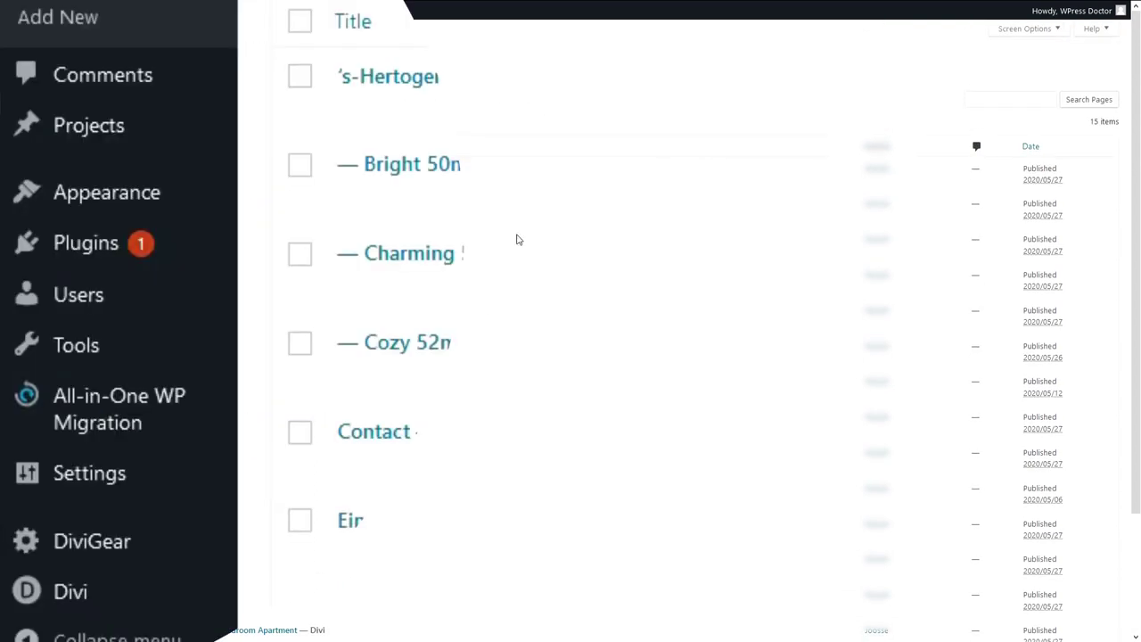
# Deactivate the All-in-One WP Migration plugin on the new site and delete it
pyautogui.moveTo(128, 254)
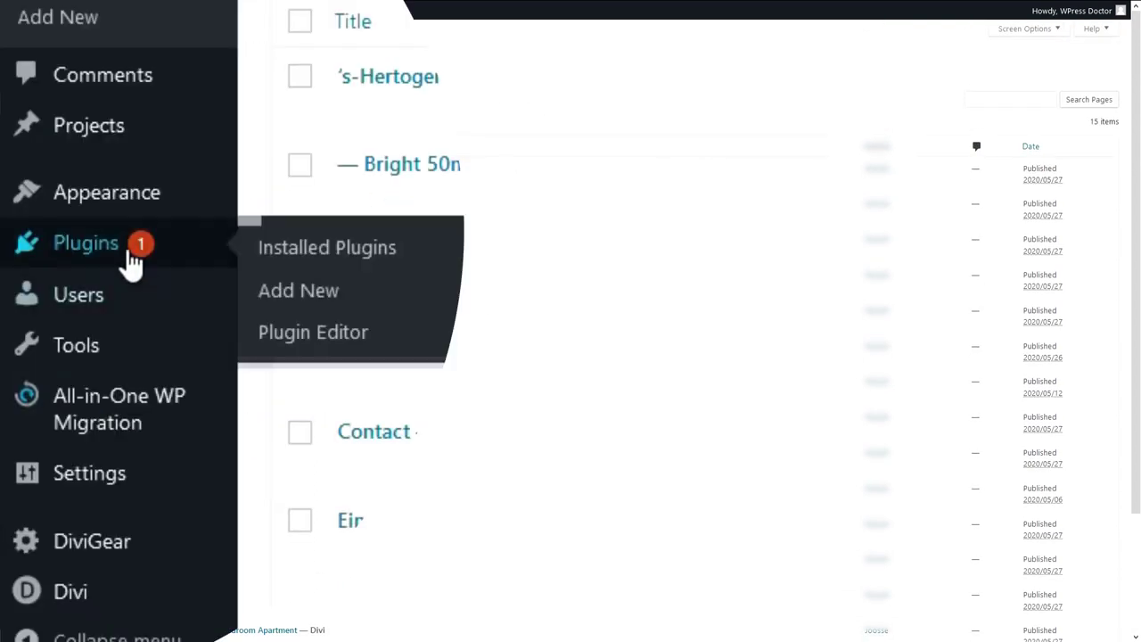
pyautogui.click(299, 258)
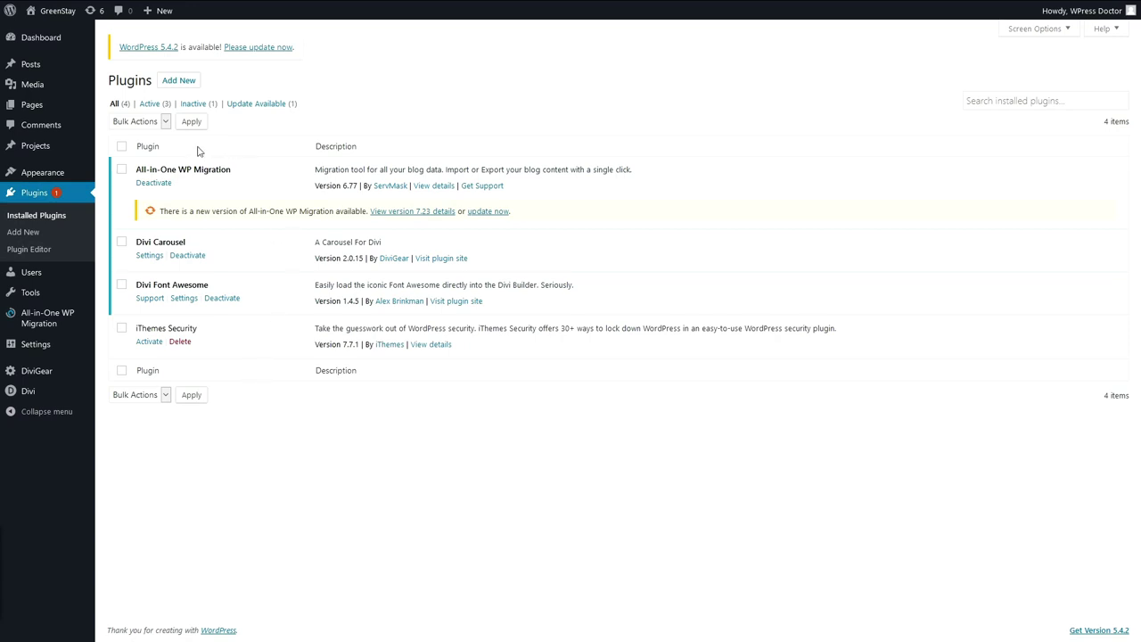
pyautogui.click(158, 185)
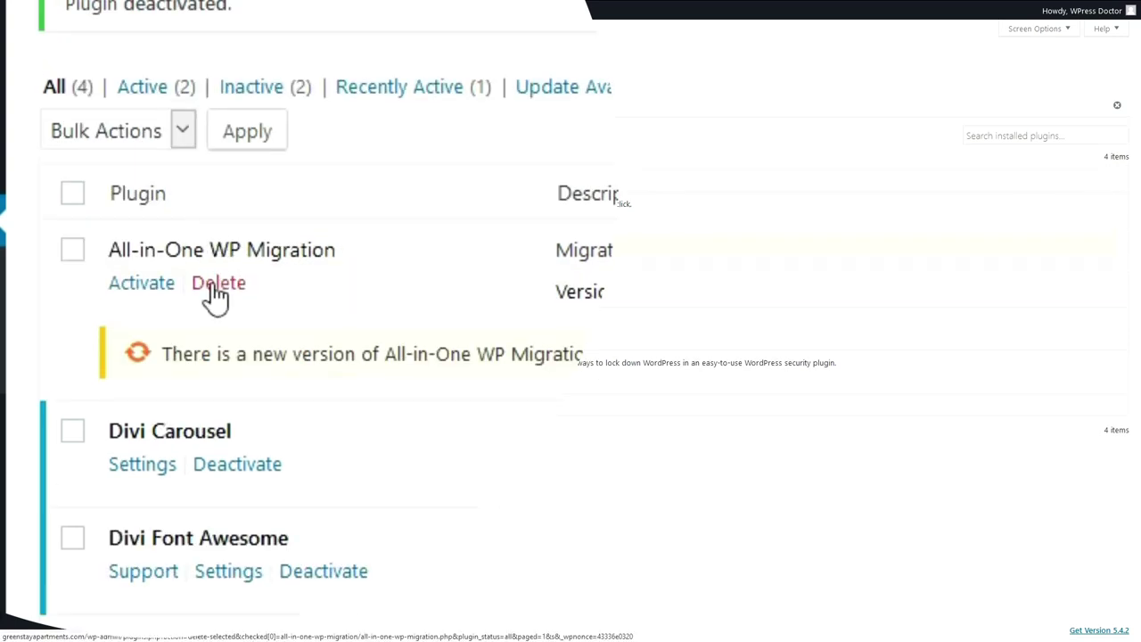
pyautogui.click(212, 285)
pyautogui.click(624, 273)
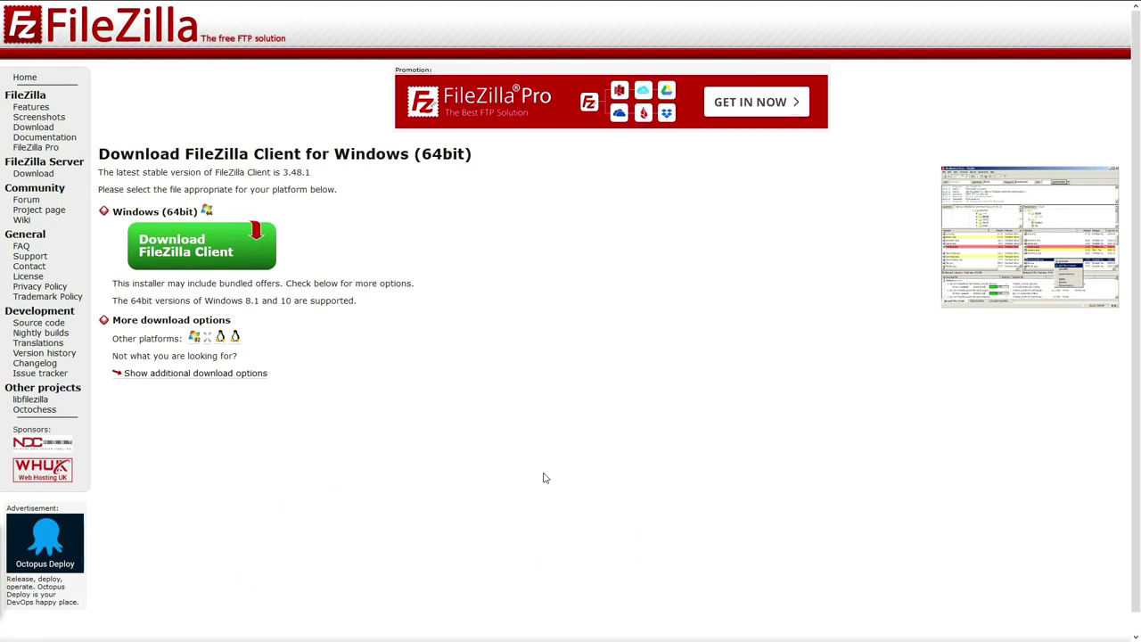
# Download the 64-bit Windows installer FileZilla_3.48.1_win64-setup.exe from the FileZilla site's additional download options
pyautogui.click(252, 39)
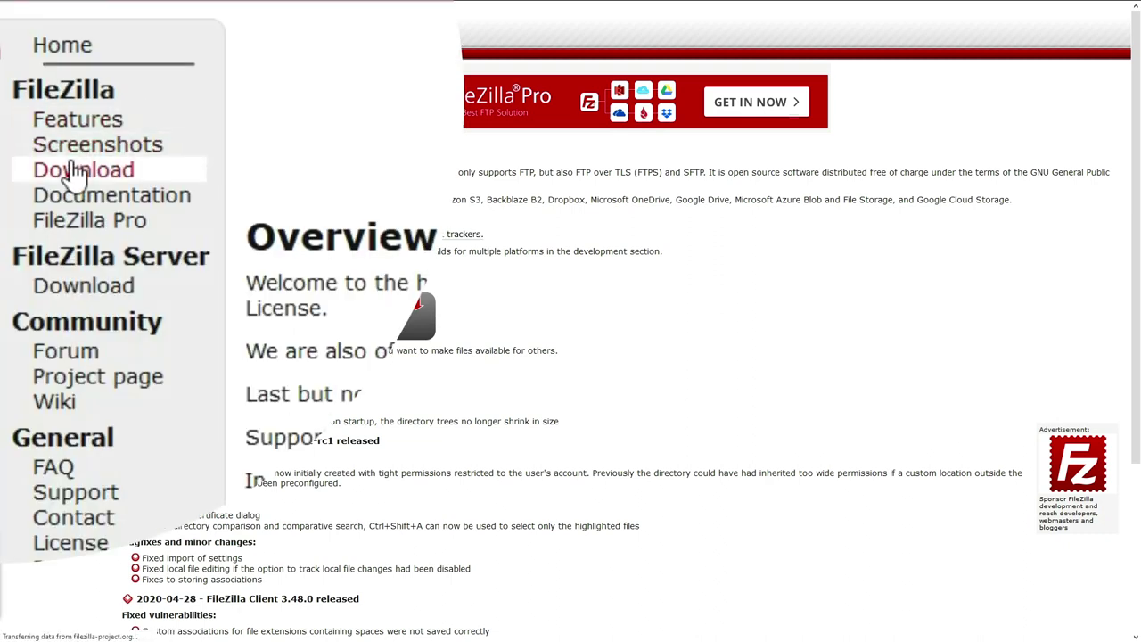
pyautogui.click(73, 171)
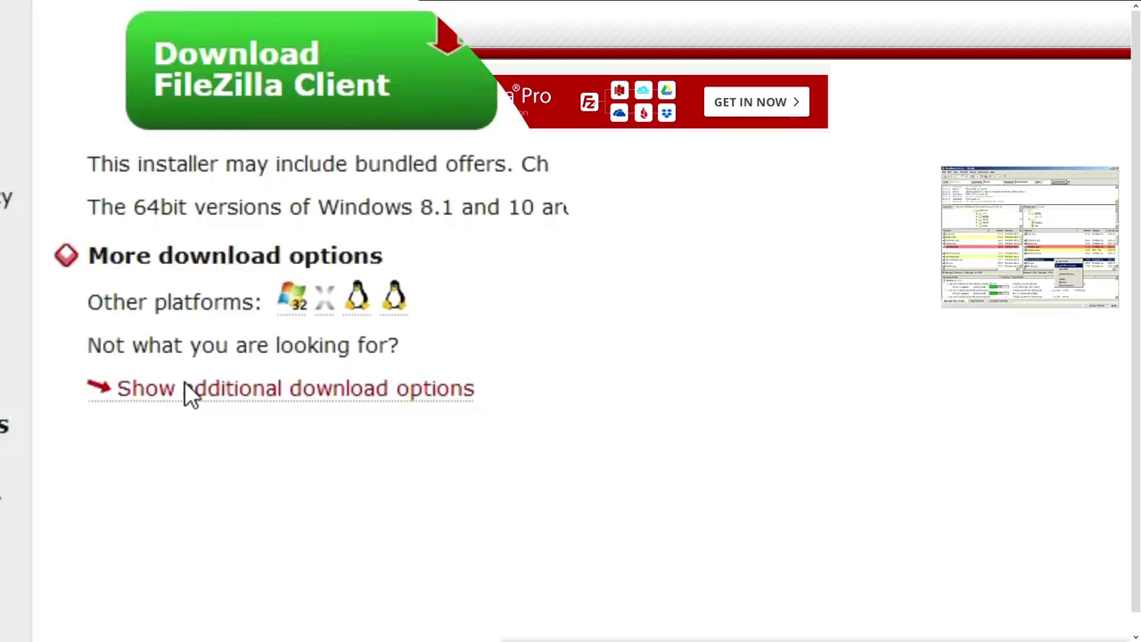
pyautogui.click(152, 373)
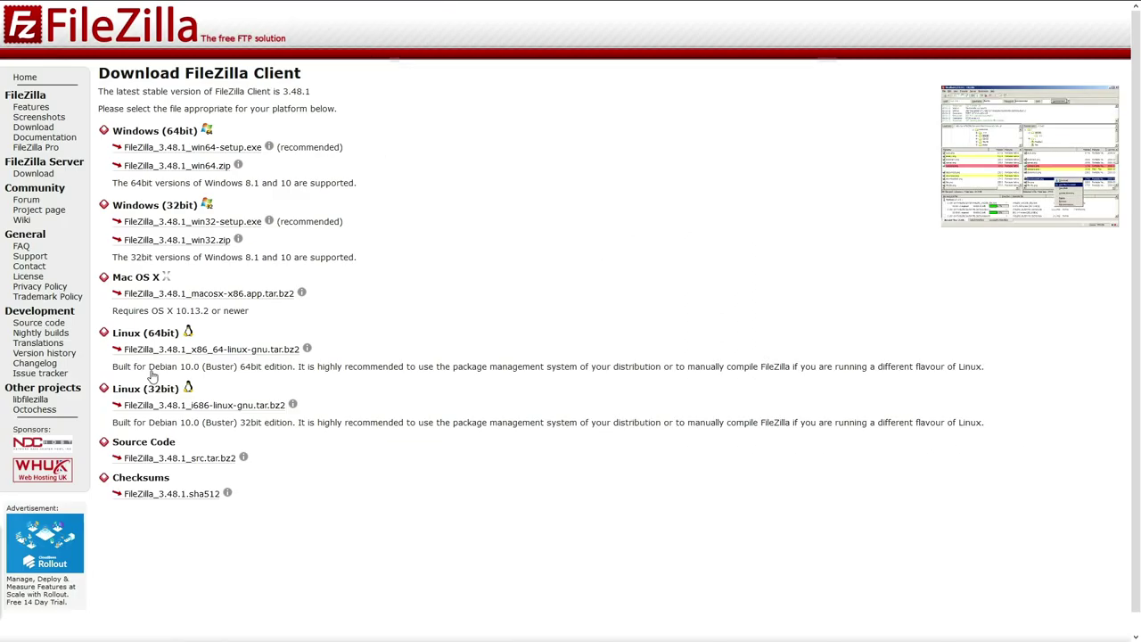
pyautogui.click(147, 149)
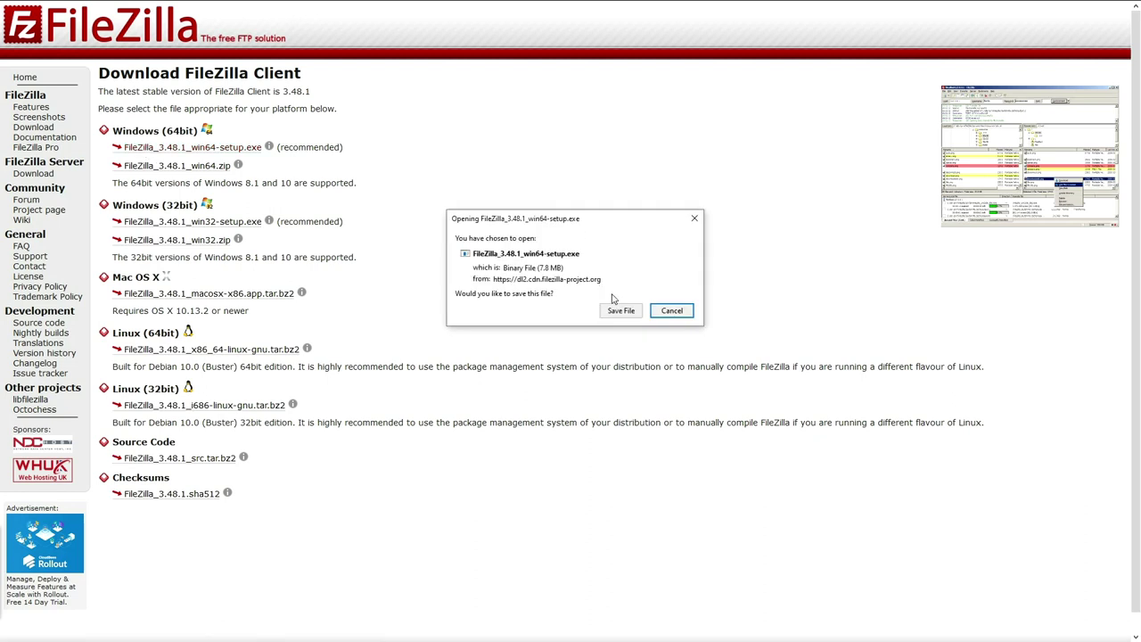
pyautogui.click(620, 310)
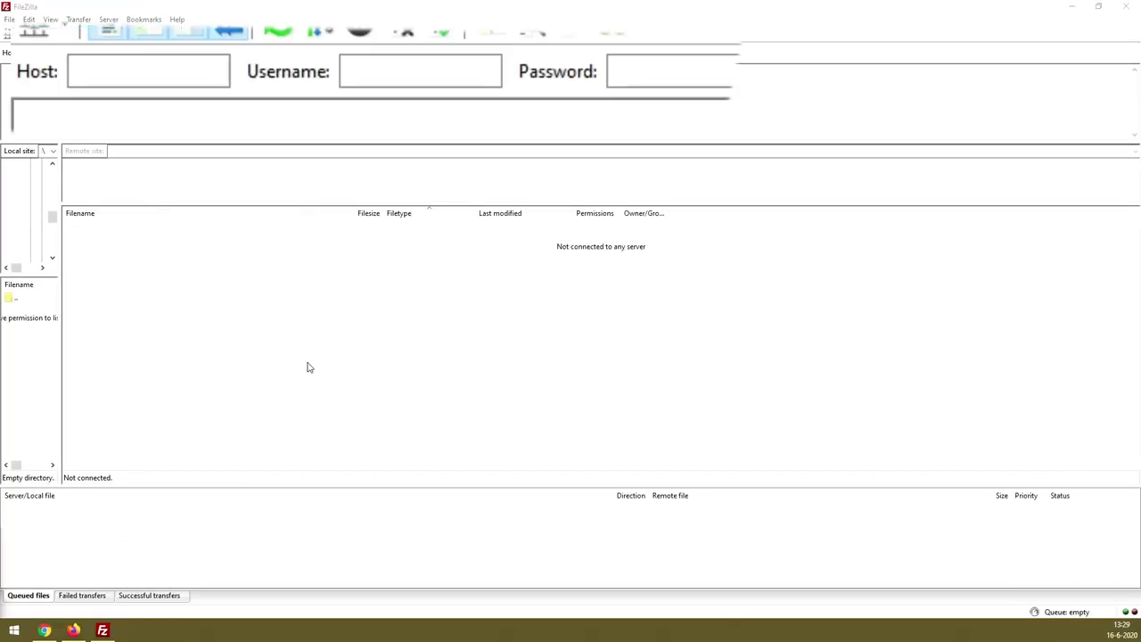
# Switch to FileZilla and connect to the old site's server with its host, username and password
pyautogui.click(155, 79)
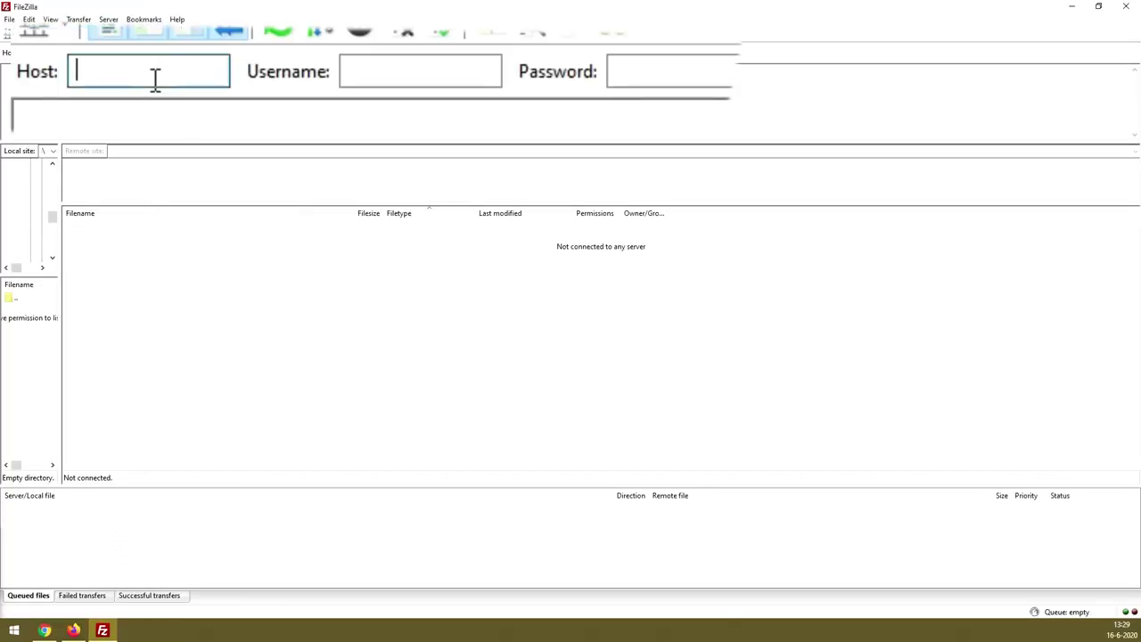
pyautogui.click(428, 71)
pyautogui.click(698, 72)
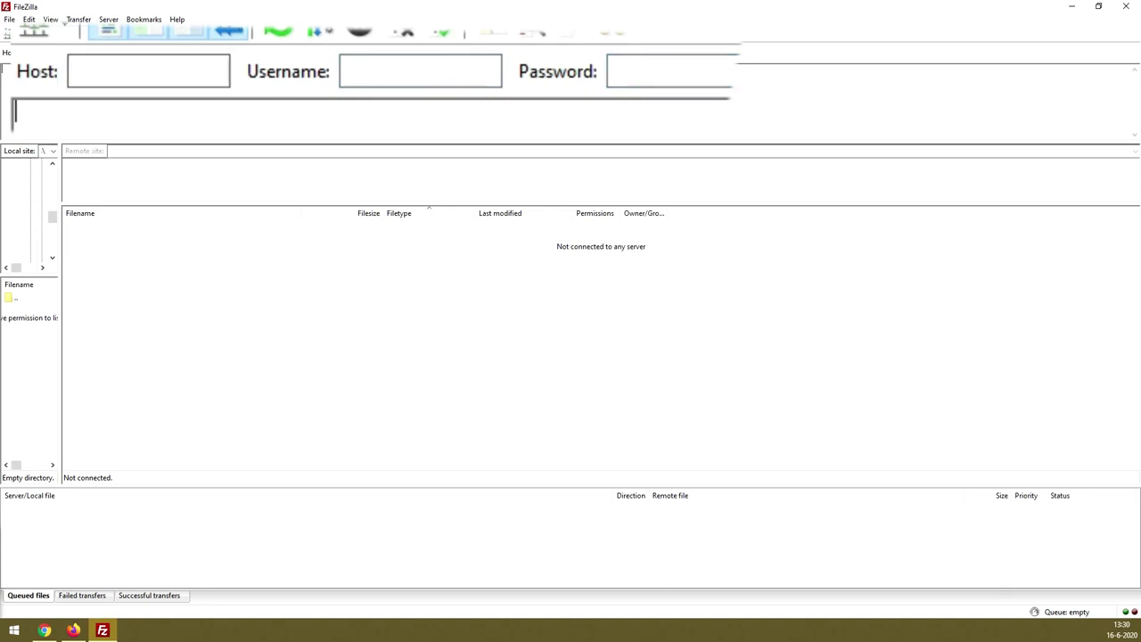
pyautogui.click(113, 68)
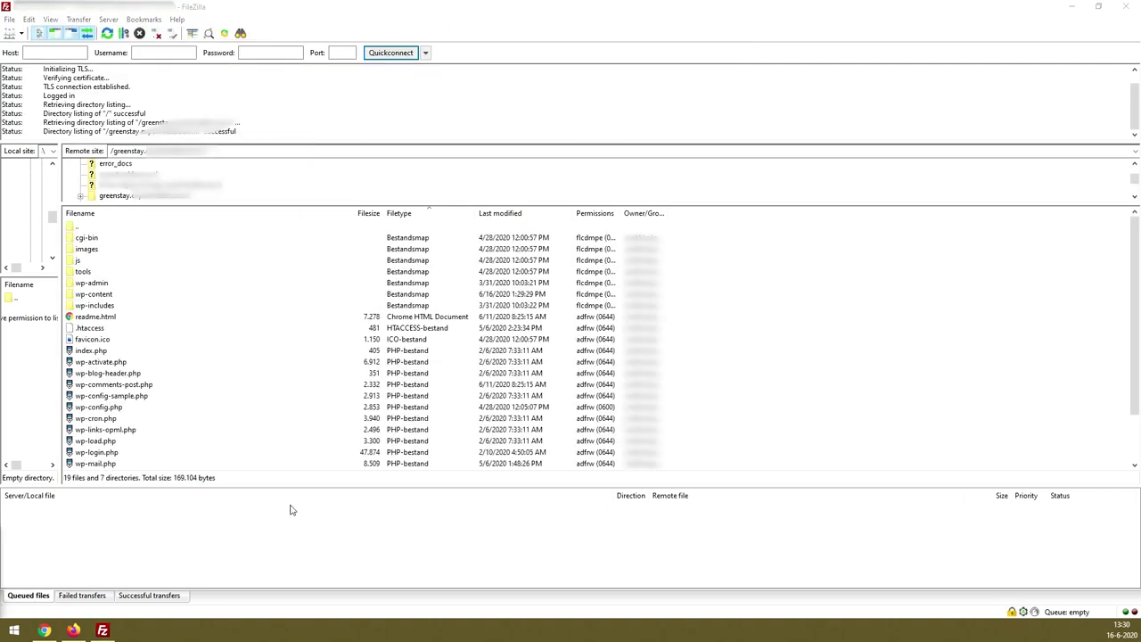
# Download the old site's remote WordPress items, from the wp-admin folder through license.txt, to the local GreenStay folder
pyautogui.click(93, 282)
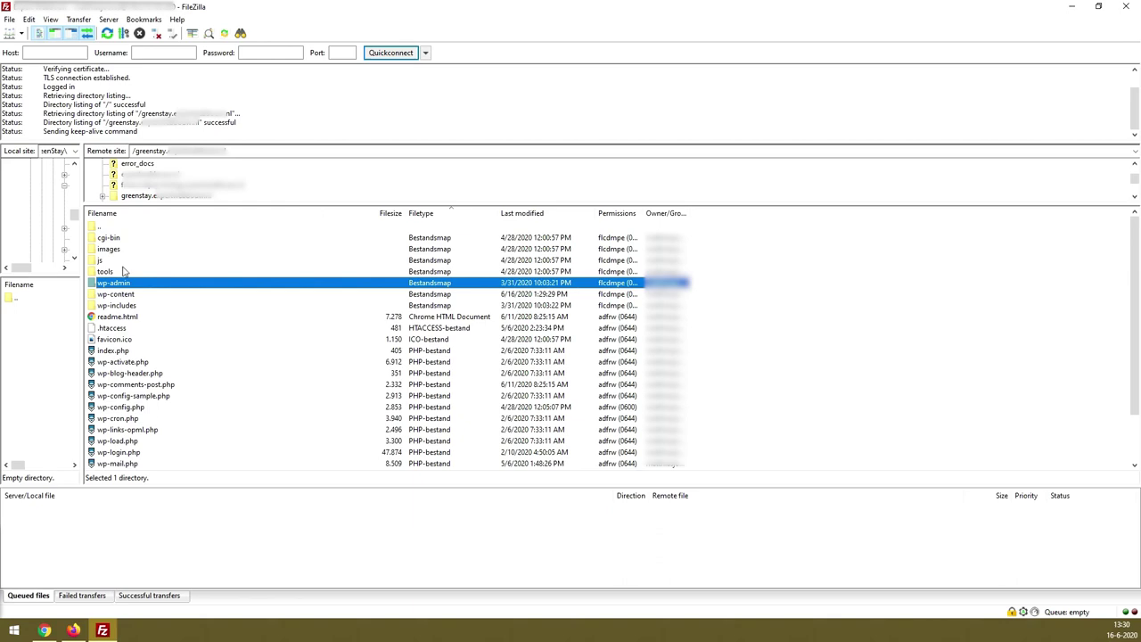
pyautogui.scroll(-2, 132, 294)
pyautogui.keyDown('shift'); pyautogui.click(112, 463); pyautogui.keyUp('shift')
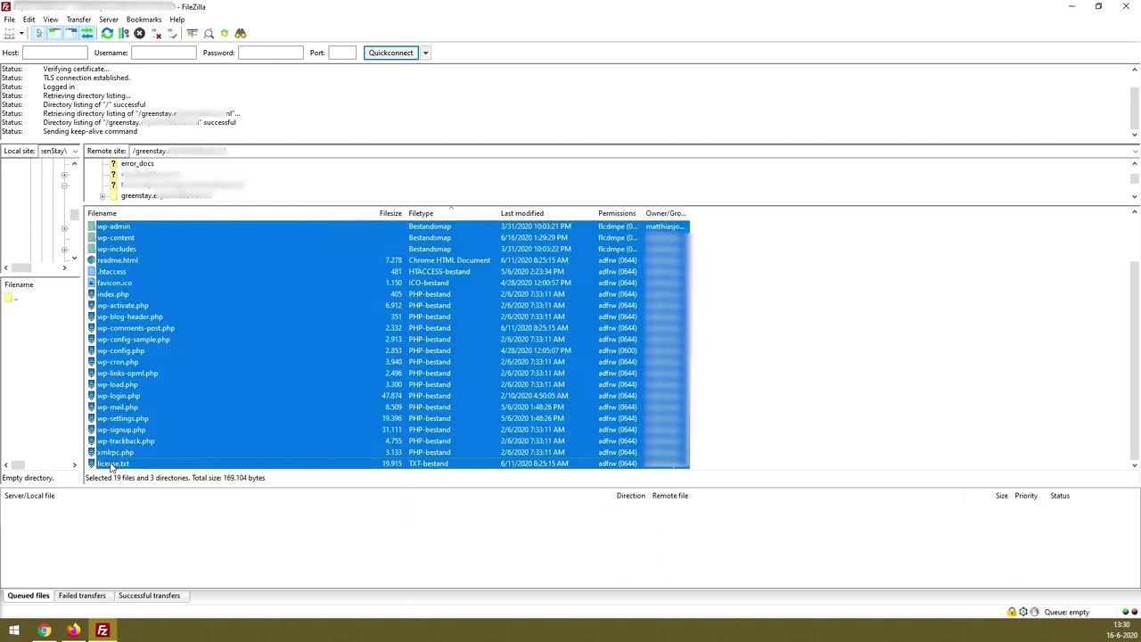
pyautogui.scroll(2, 143, 387)
pyautogui.rightClick(134, 330)
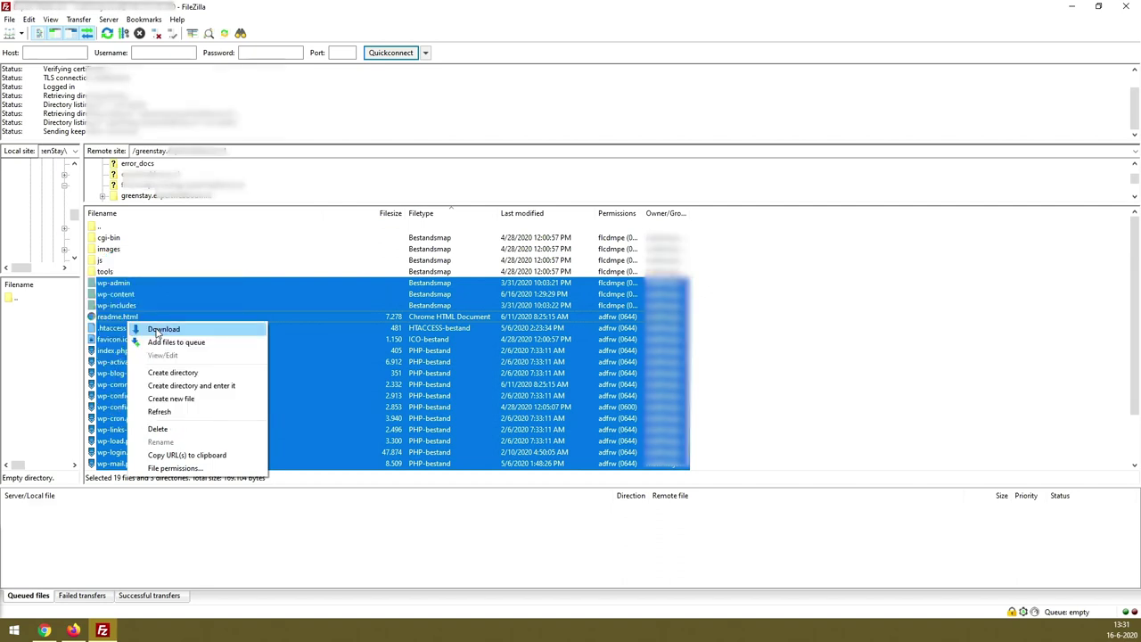
pyautogui.click(155, 327)
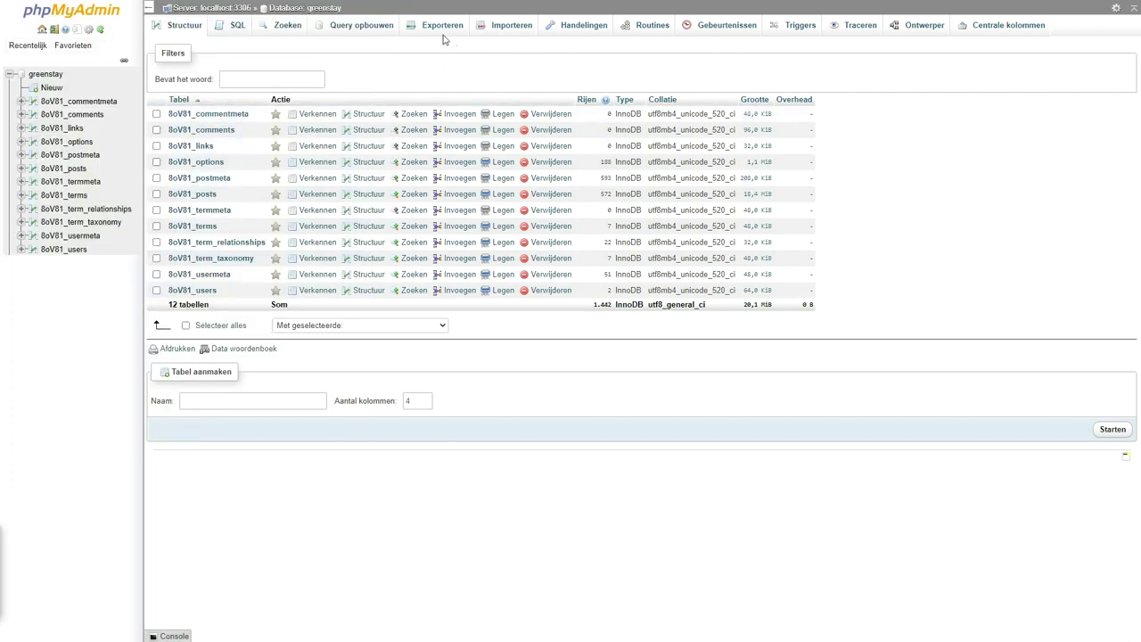
# Switch to phpMyAdmin and export the greenstay database with the quick method in SQL format
pyautogui.click(438, 35)
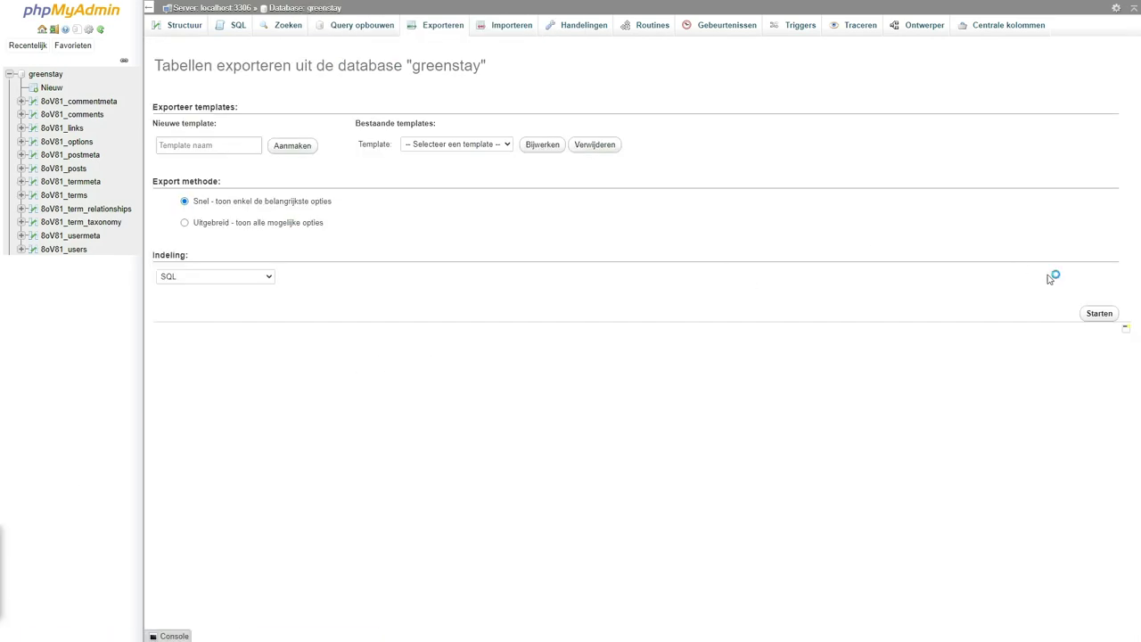
pyautogui.click(1089, 317)
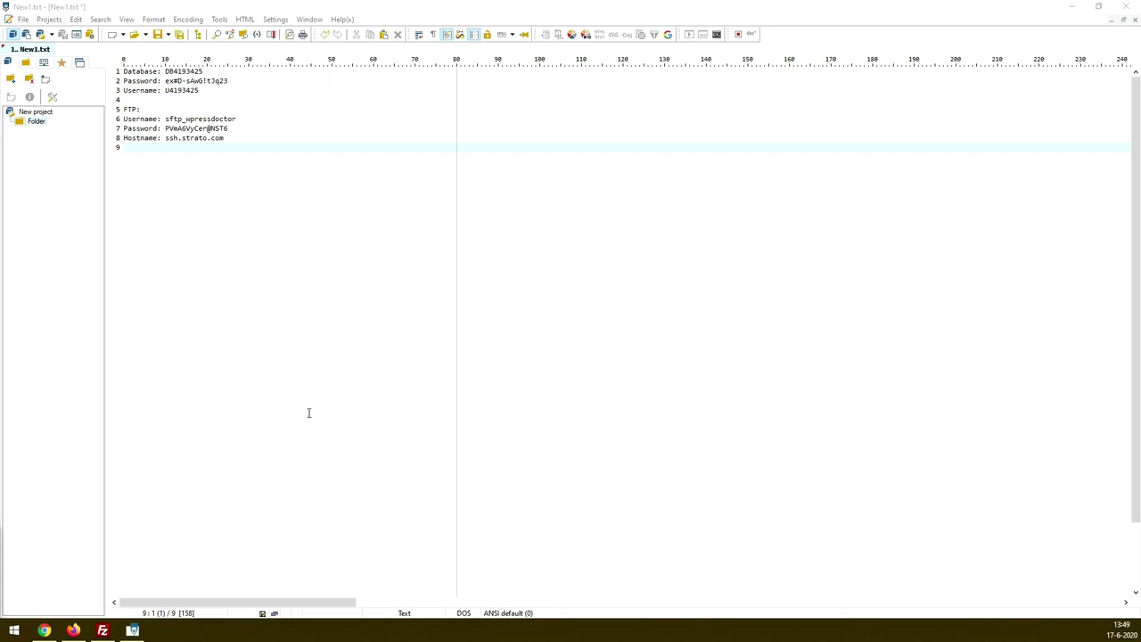
# Review the noted database name, username and password and the FTP username, password and hostname in New1.txt
pyautogui.moveTo(165, 72); pyautogui.dragTo(219, 80)
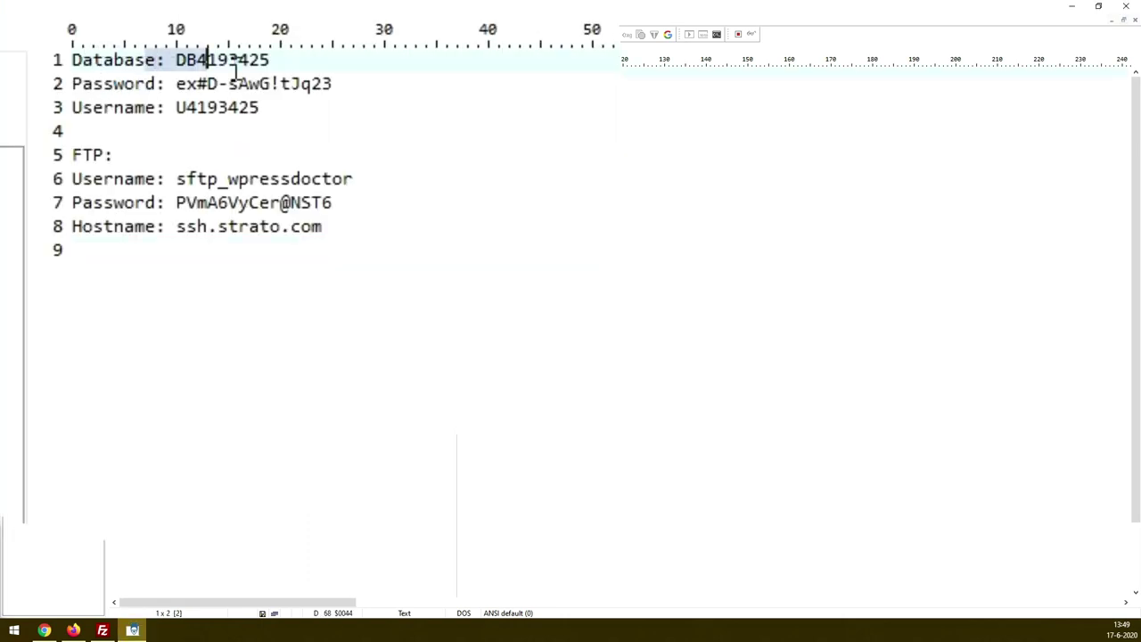
pyautogui.moveTo(314, 80); pyautogui.dragTo(165, 83)
pyautogui.click(165, 82)
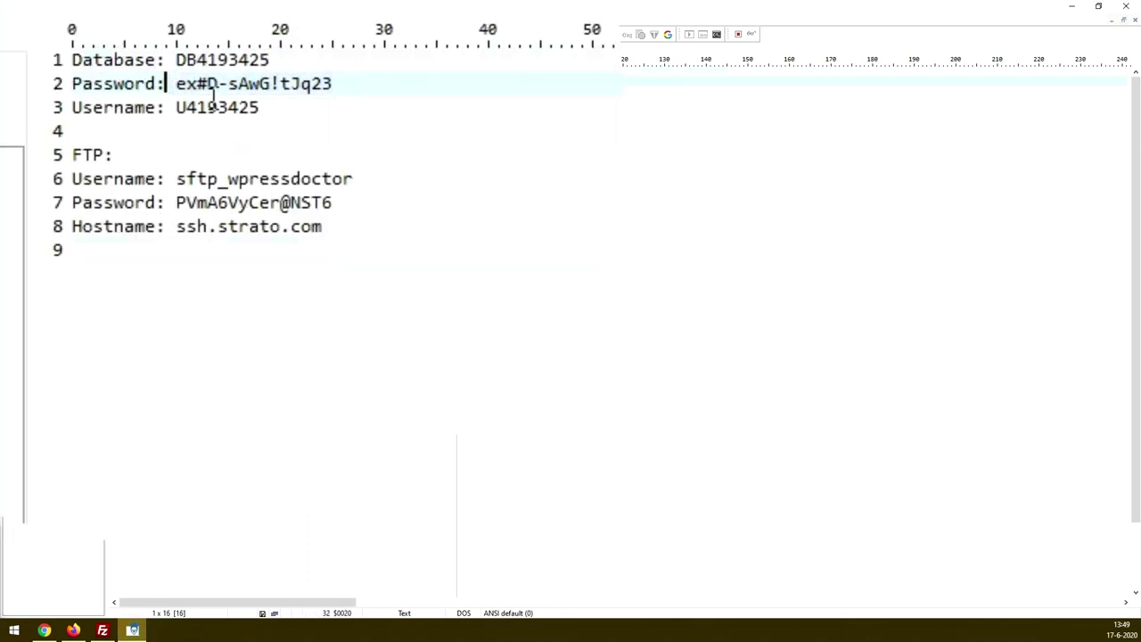
pyautogui.moveTo(259, 107); pyautogui.dragTo(75, 116)
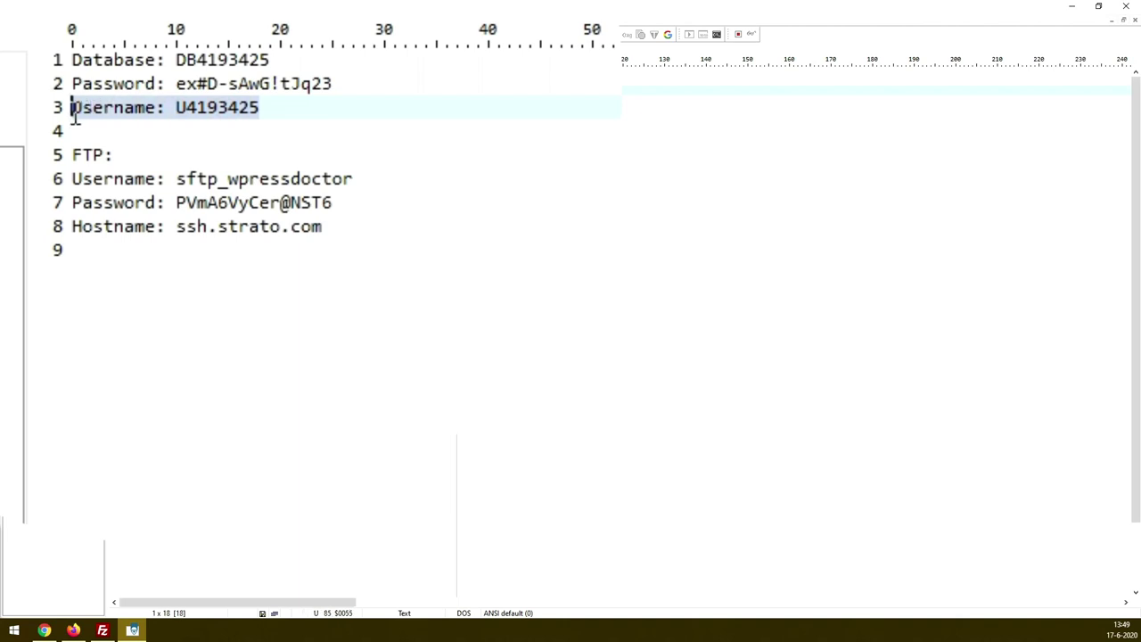
pyautogui.click(98, 202)
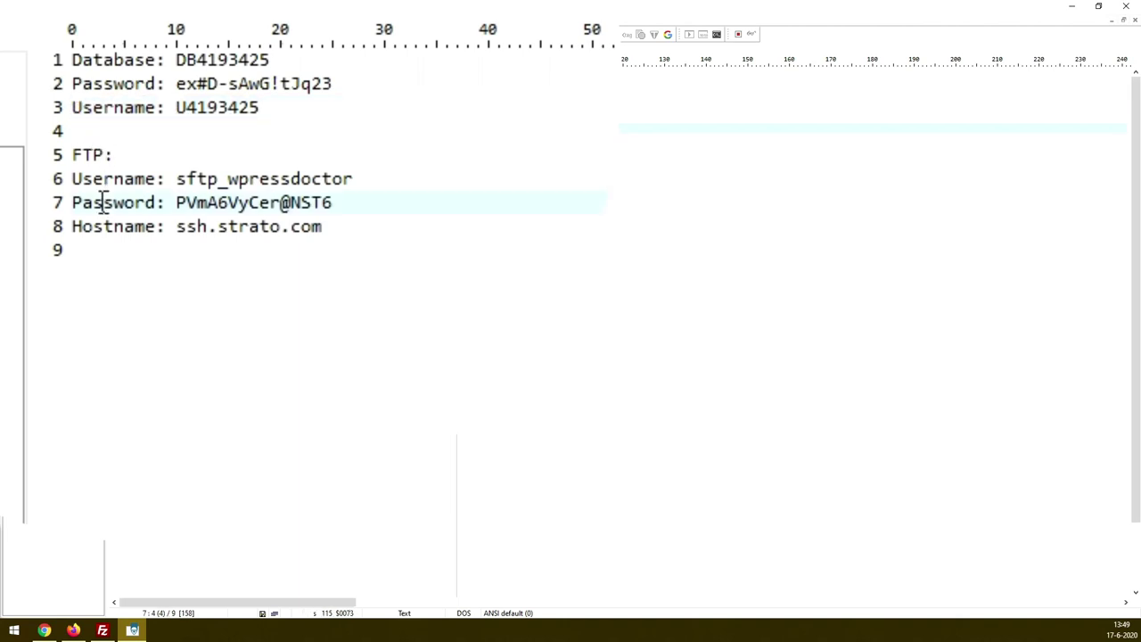
pyautogui.click(262, 391)
pyautogui.moveTo(172, 179); pyautogui.dragTo(362, 181)
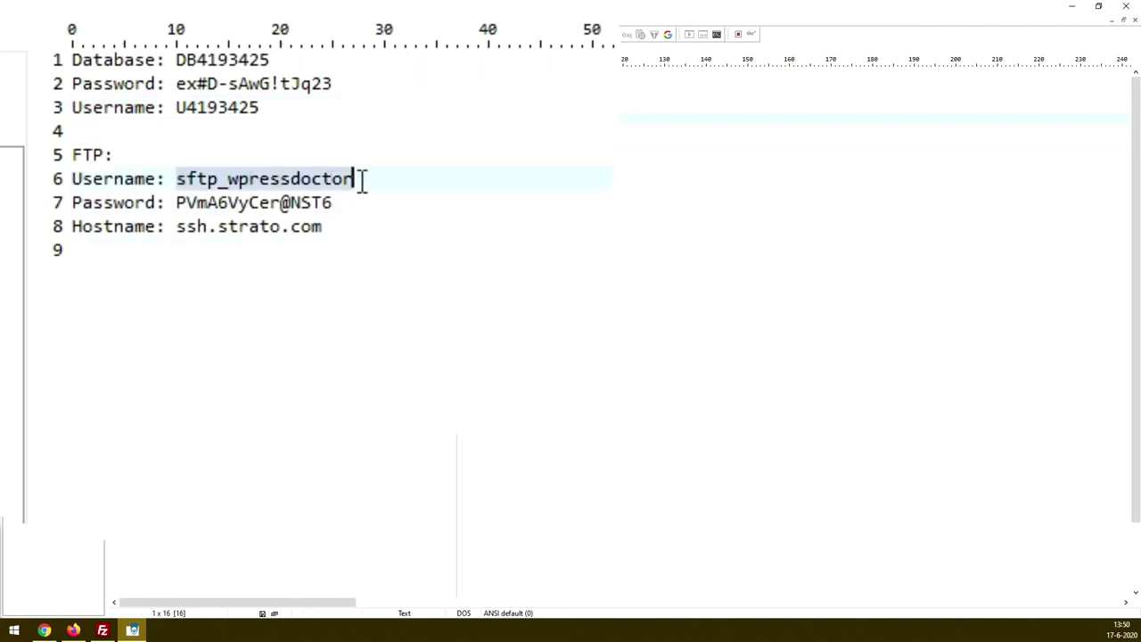
pyautogui.moveTo(176, 203); pyautogui.dragTo(343, 203)
pyautogui.moveTo(173, 227); pyautogui.dragTo(371, 224)
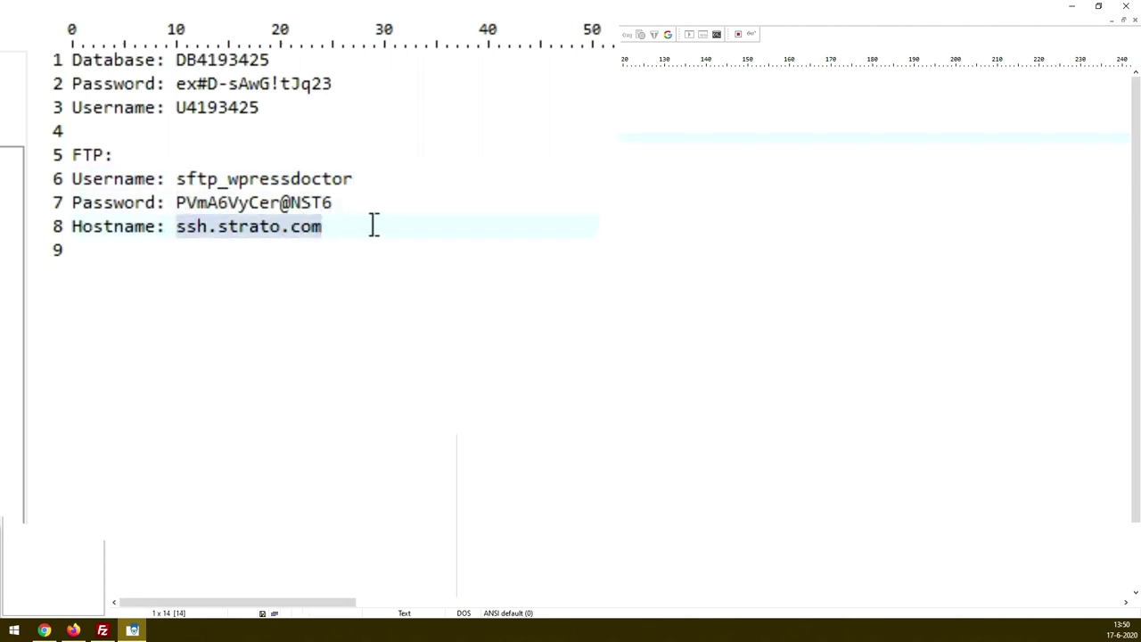
pyautogui.click(247, 249)
pyautogui.press('Home')
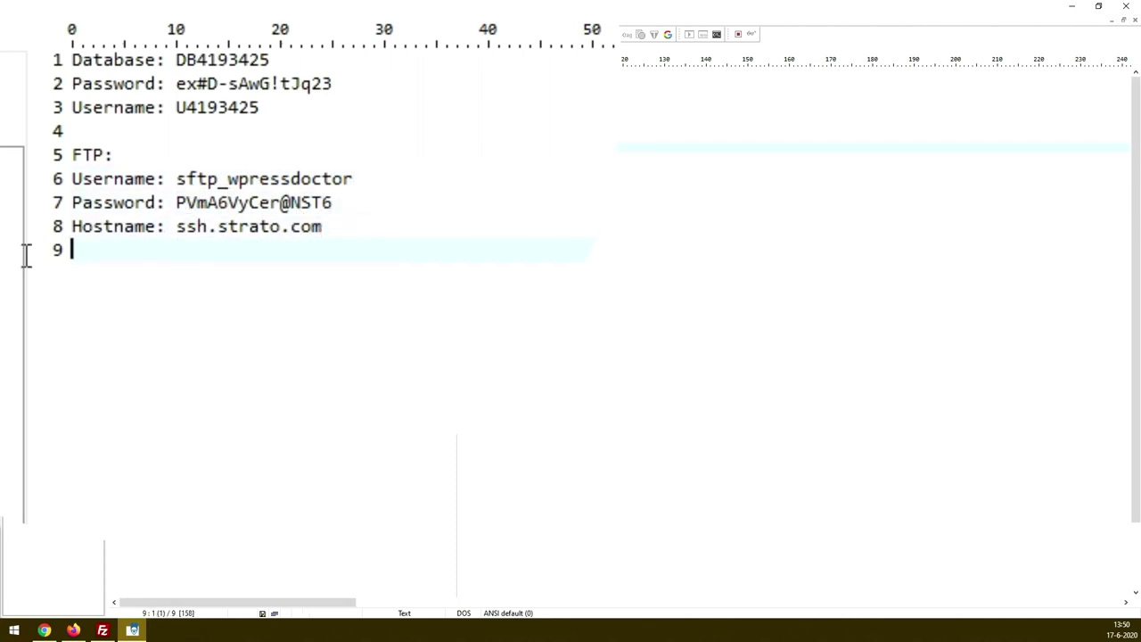
pyautogui.moveTo(335, 235); pyautogui.dragTo(80, 173)
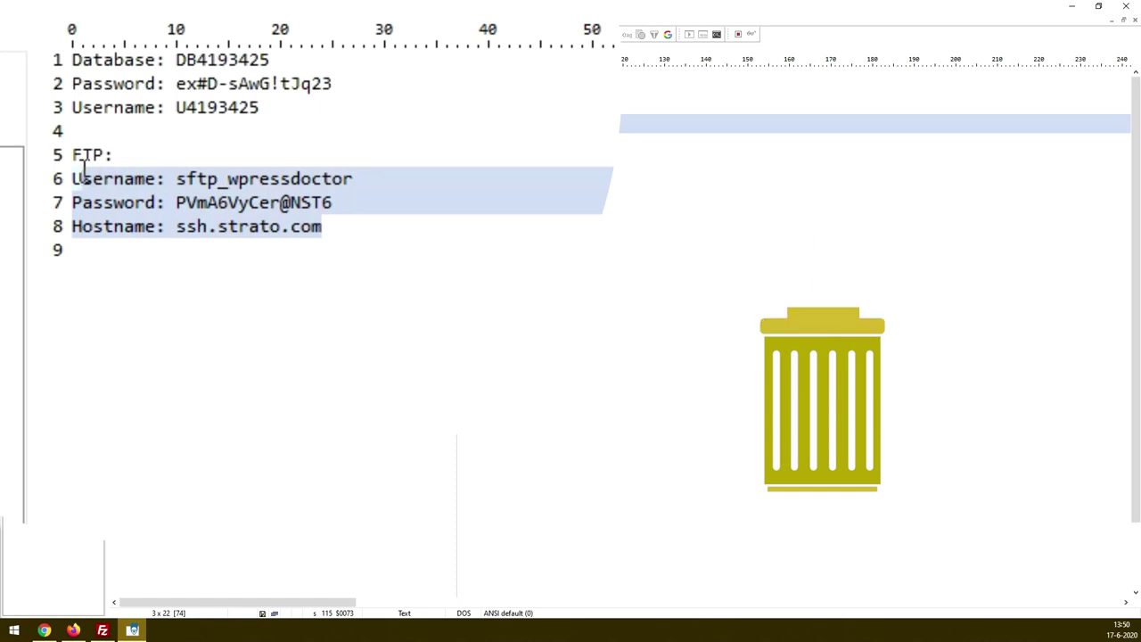
pyautogui.click(66, 257)
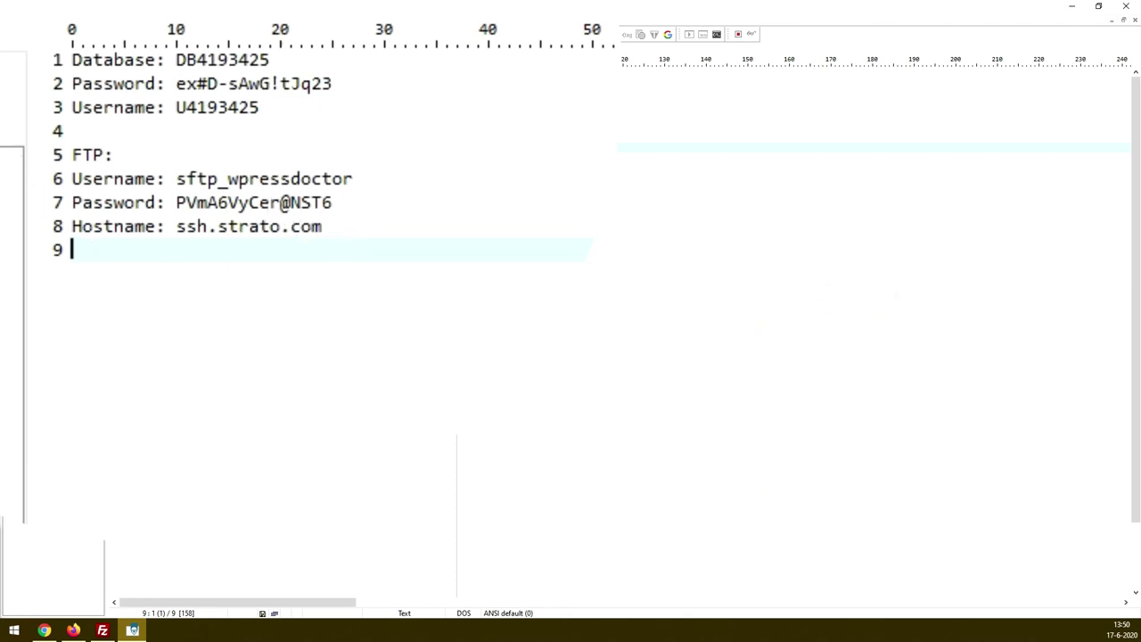
# Switch to FileZilla and open the WordPress_01 folder on the new host's server
pyautogui.hotkey('alt', 'Tab')
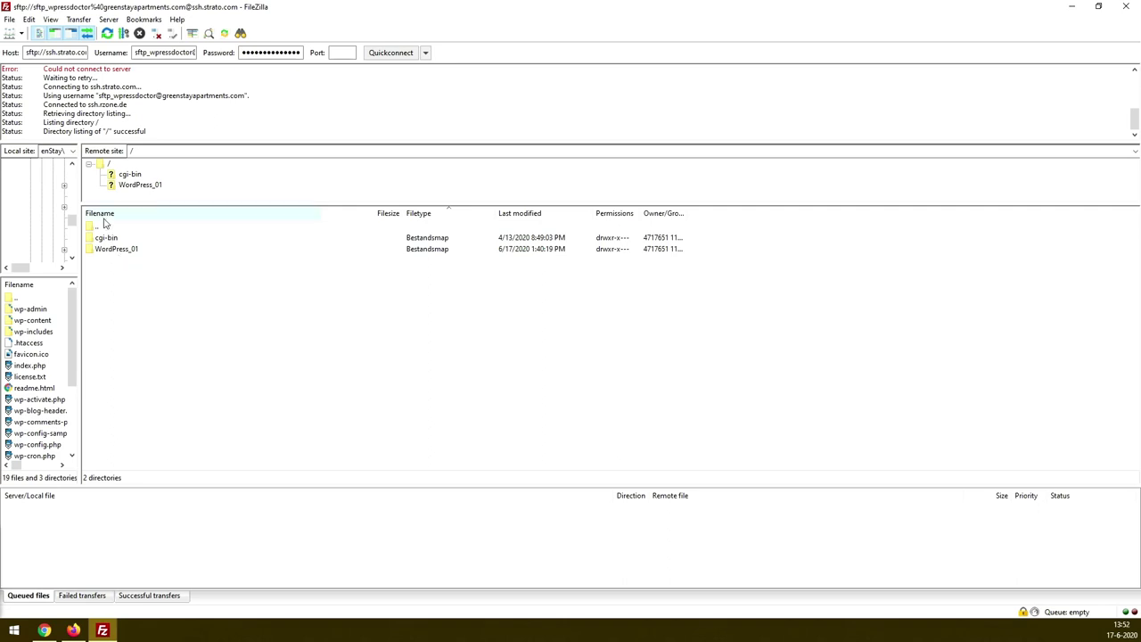
pyautogui.click(114, 250)
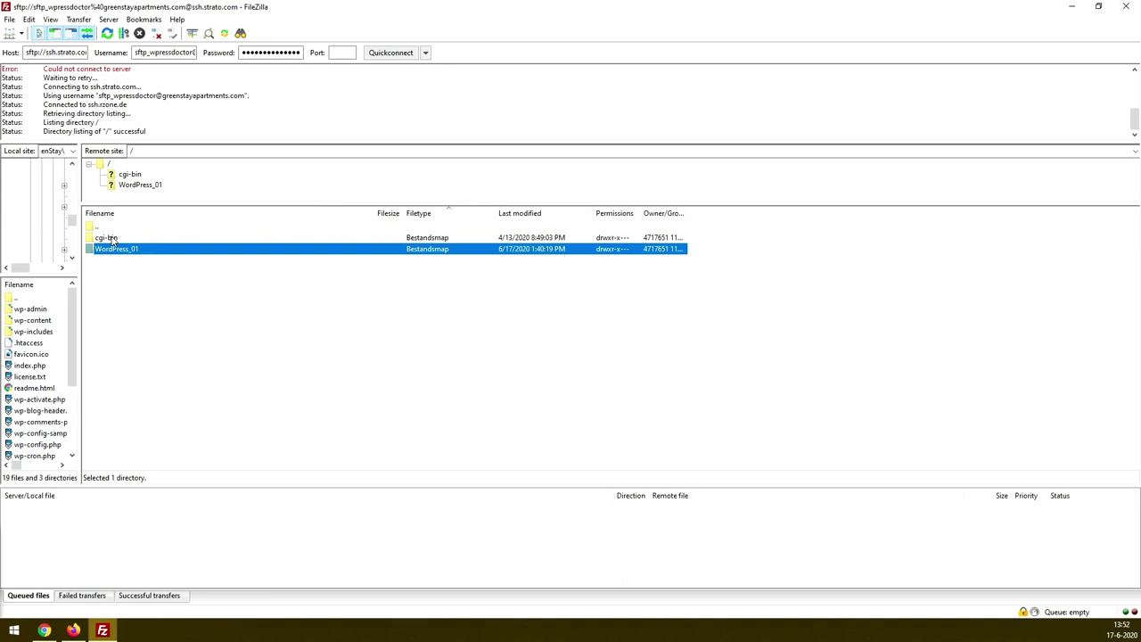
pyautogui.doubleClick(112, 250)
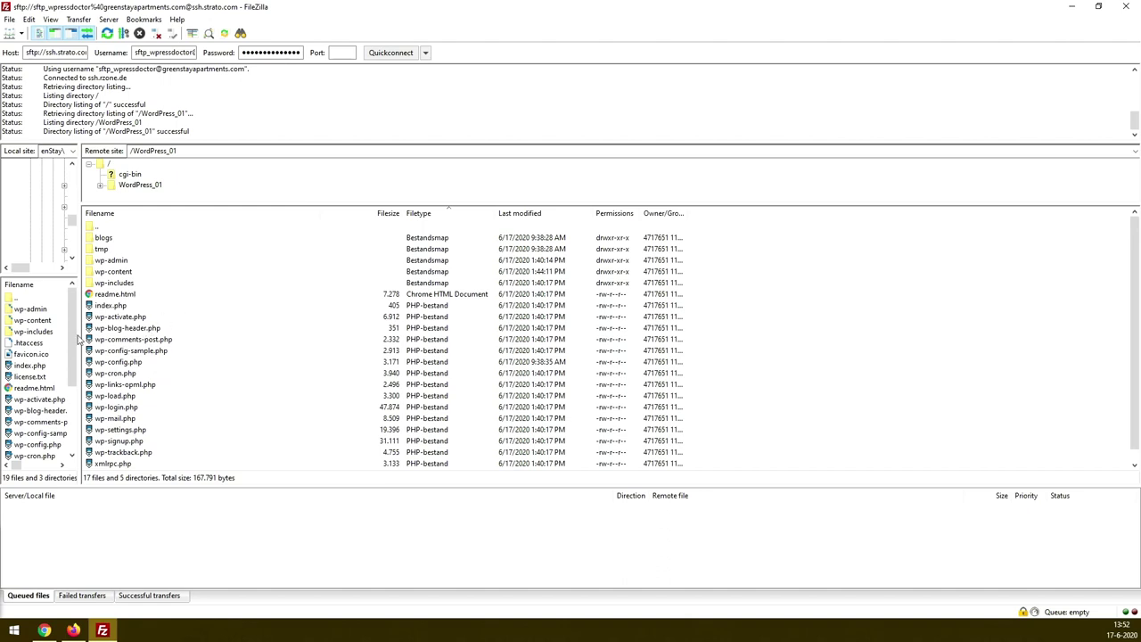
# Upload all local GreenStay WordPress files to WordPress_01, always overwriting existing files for the current queue only
pyautogui.click(32, 312)
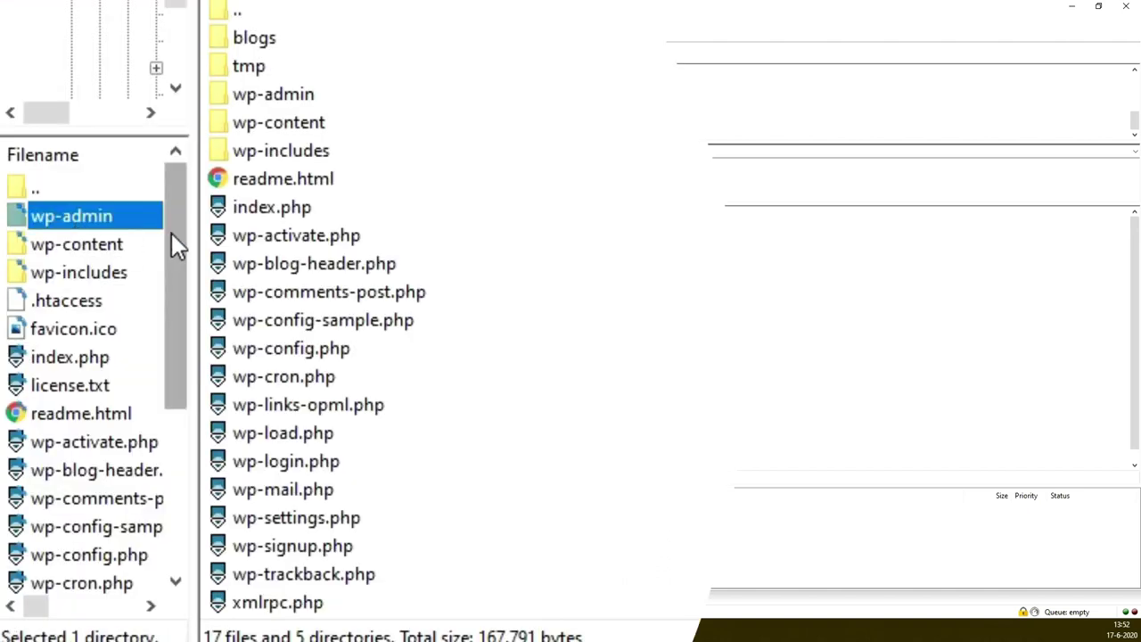
pyautogui.moveTo(171, 233); pyautogui.dragTo(611, 329)
pyautogui.keyDown('shift'); pyautogui.click(36, 555); pyautogui.keyUp('shift')
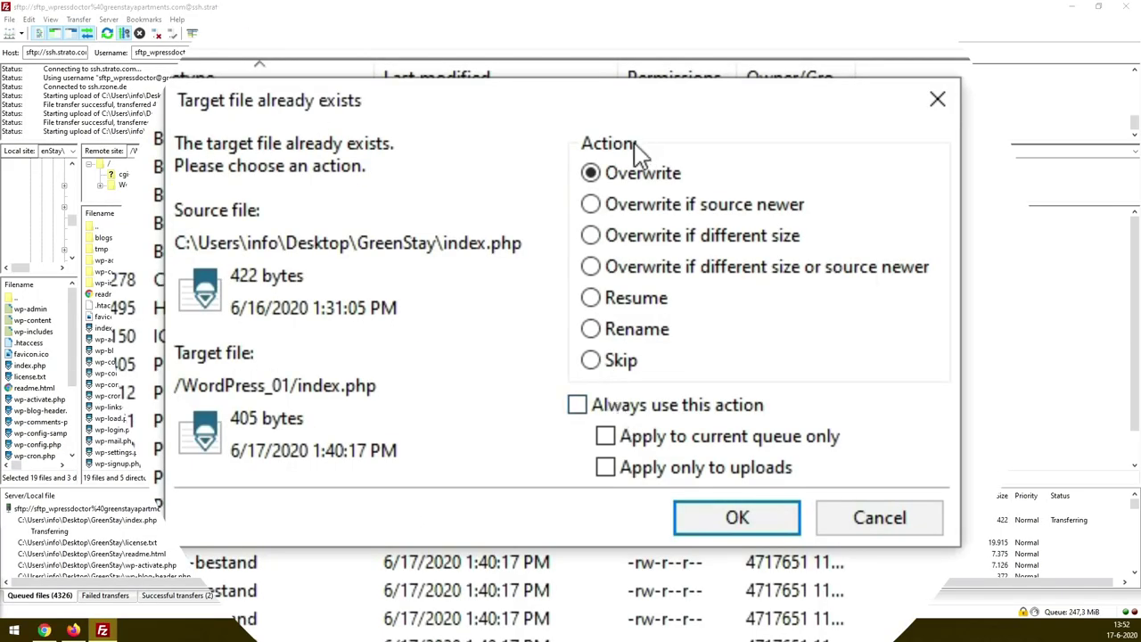
pyautogui.click(624, 410)
pyautogui.click(660, 443)
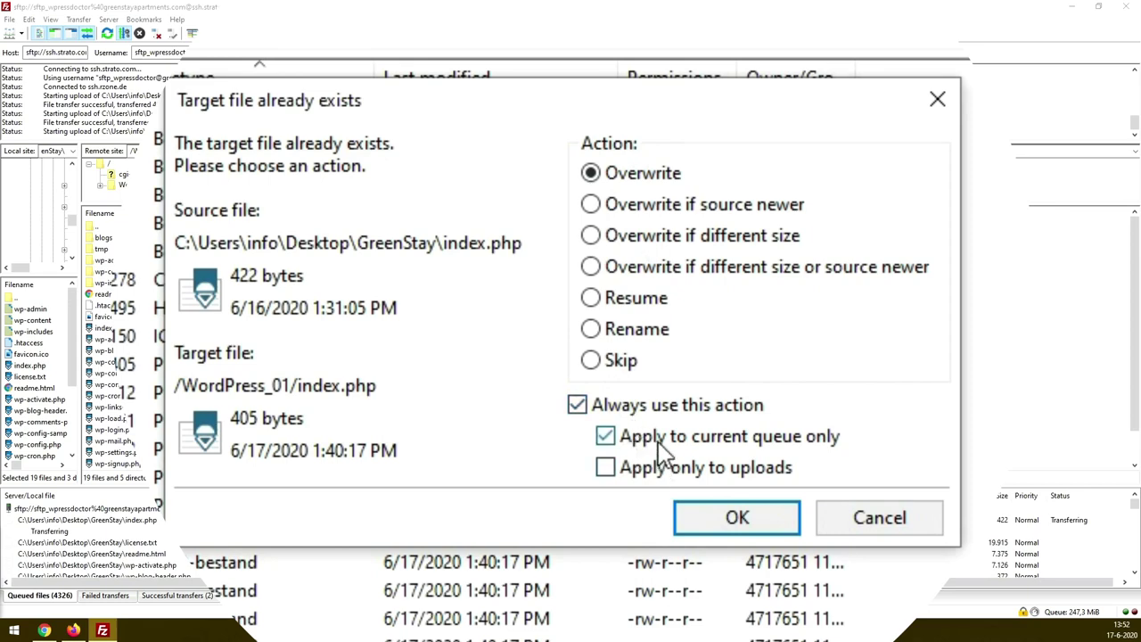
pyautogui.click(737, 518)
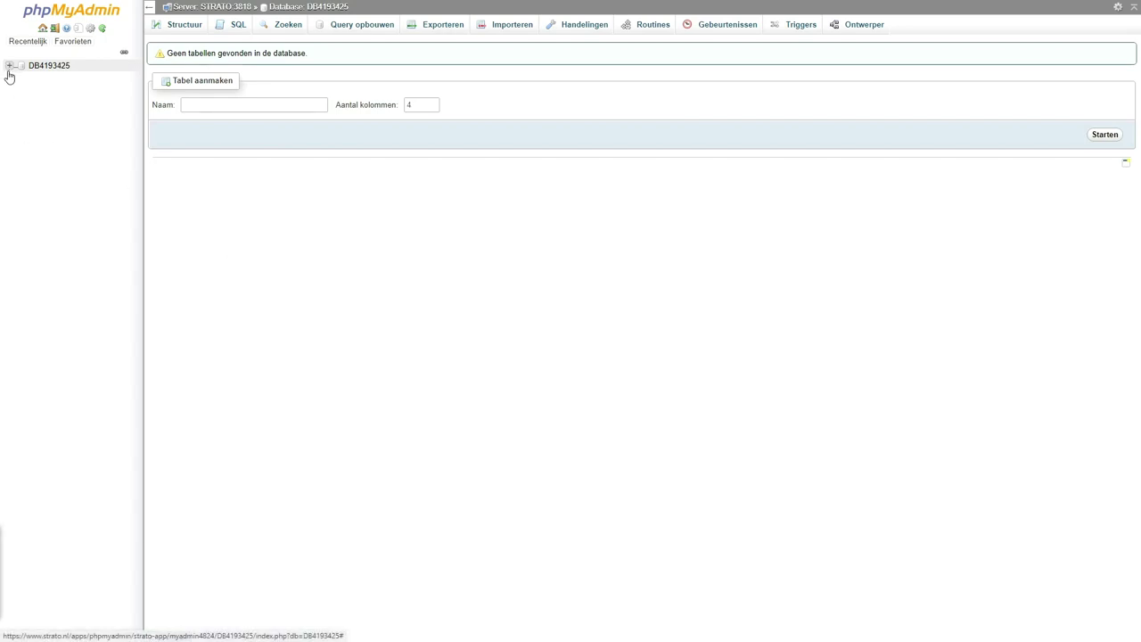
# In phpMyAdmin, import greenstay.sql into the empty DB4193425 database
pyautogui.click(46, 66)
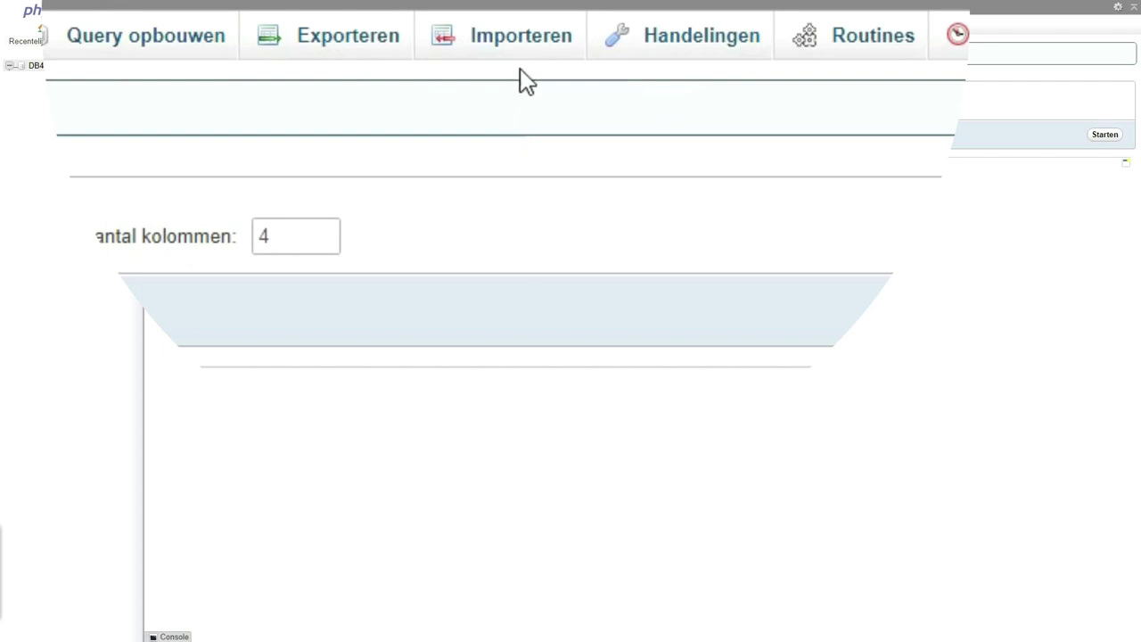
pyautogui.click(522, 40)
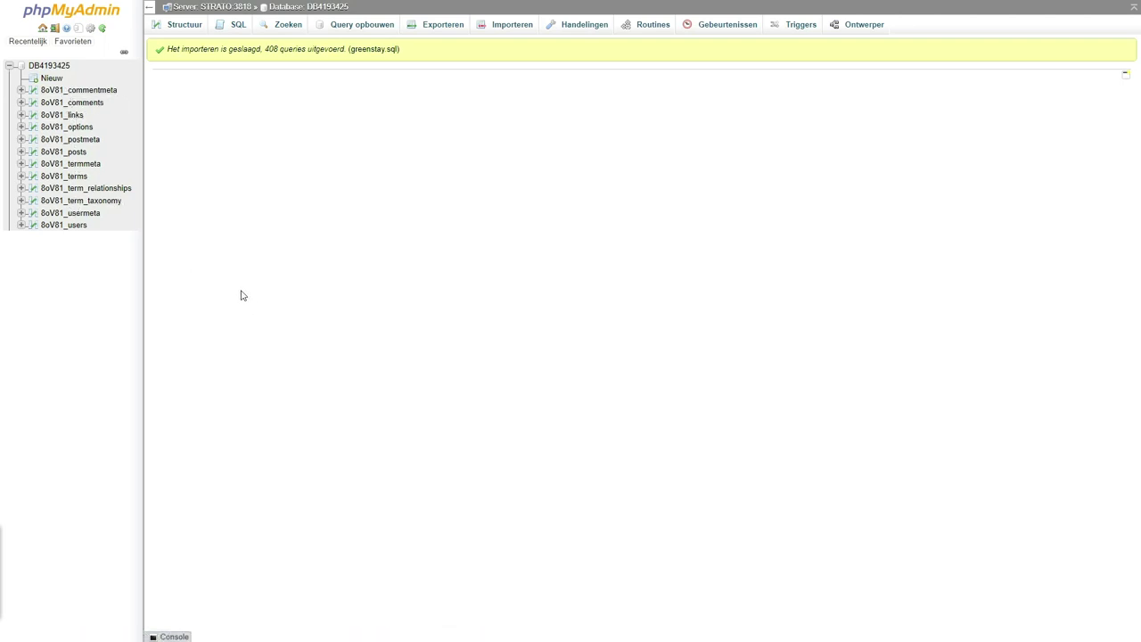
# Switch to FileZilla and open the remote wp-config.php in WordPress_01 for editing
pyautogui.hotkey('alt', 'Tab')
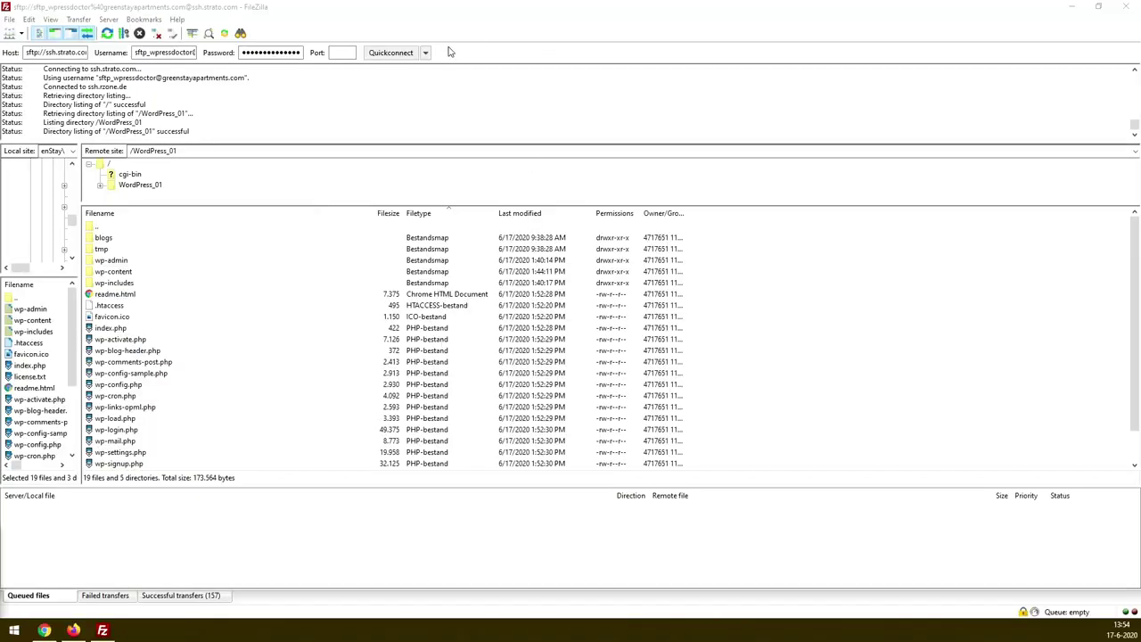
pyautogui.click(122, 386)
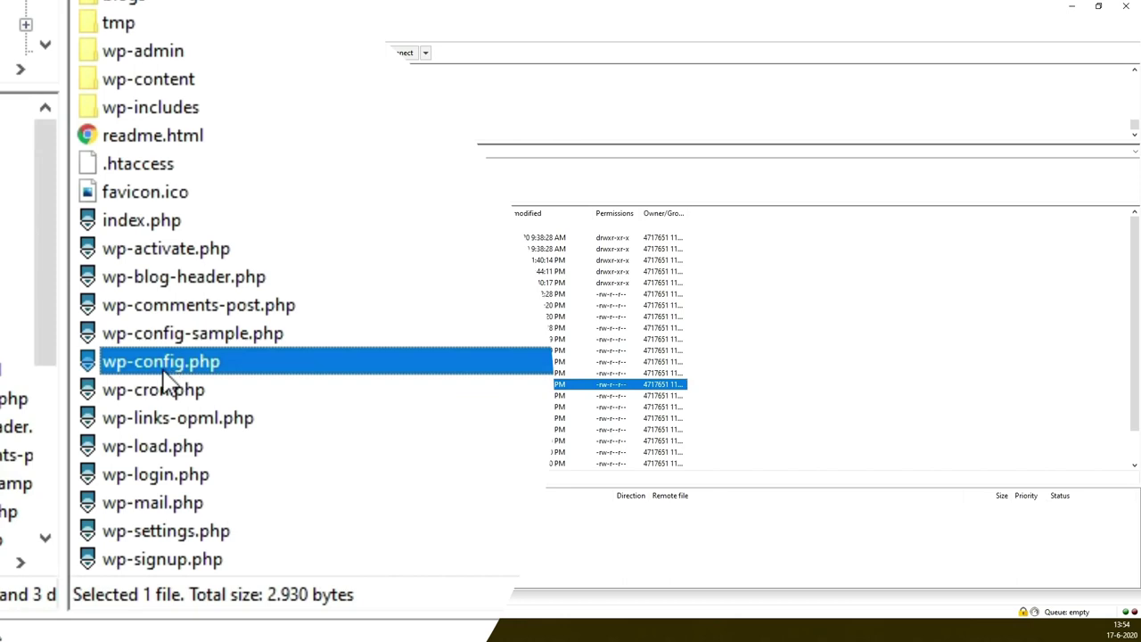
pyautogui.rightClick(163, 372)
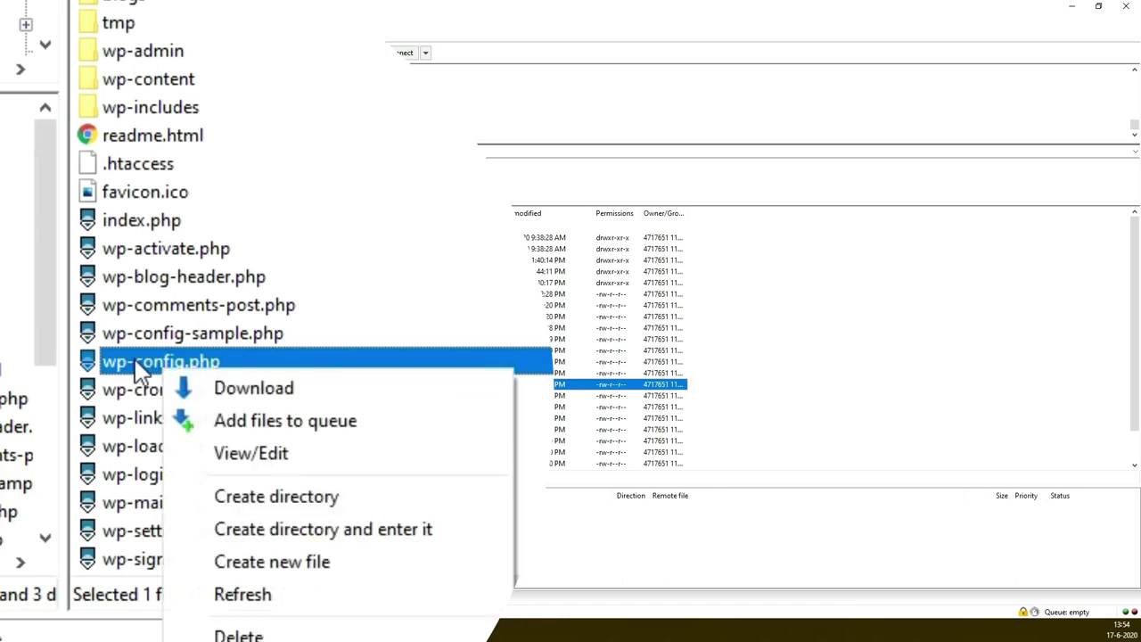
pyautogui.click(255, 456)
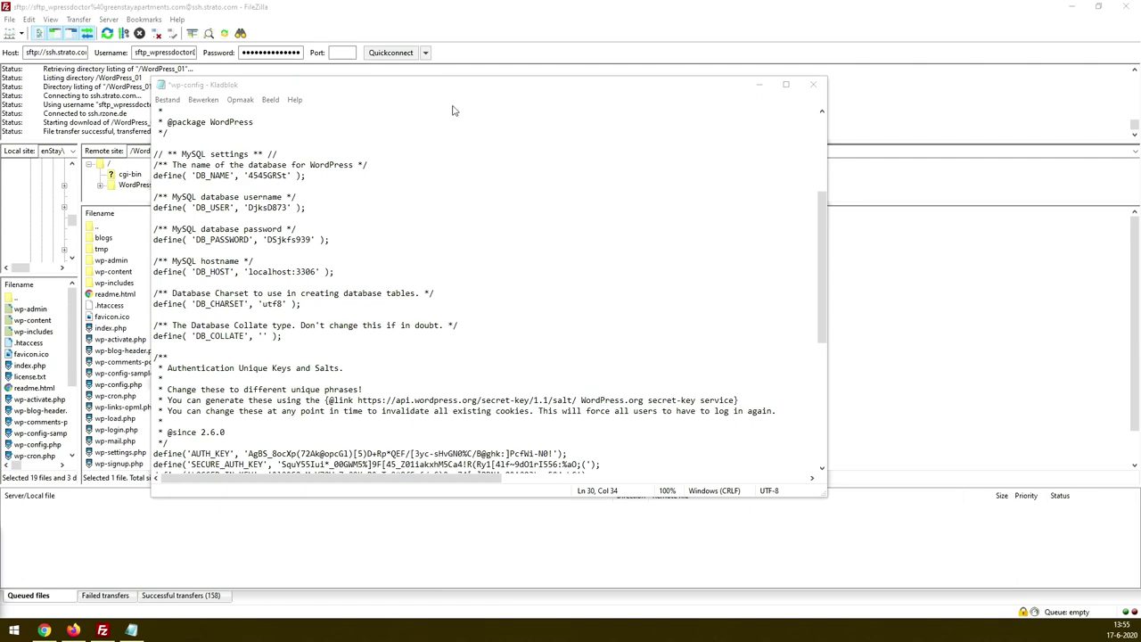
# In wp-config.php, set DB_NAME to DB4193425 and replace the DB_PASSWORD value with the new database password
pyautogui.scroll(5, 452, 109)
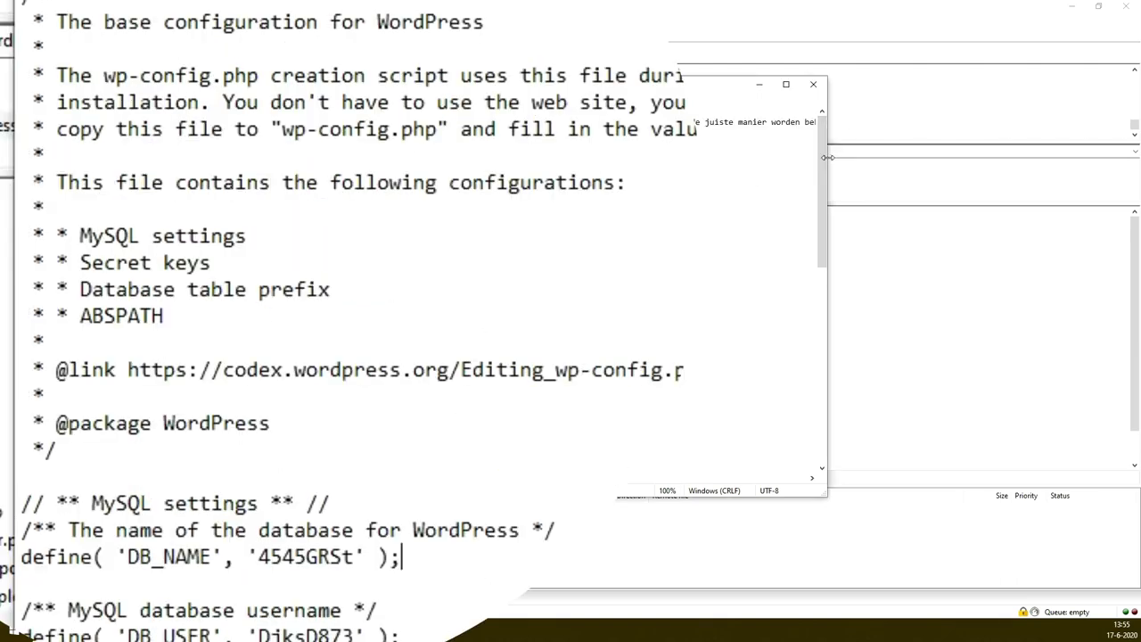
pyautogui.moveTo(824, 157); pyautogui.dragTo(827, 236)
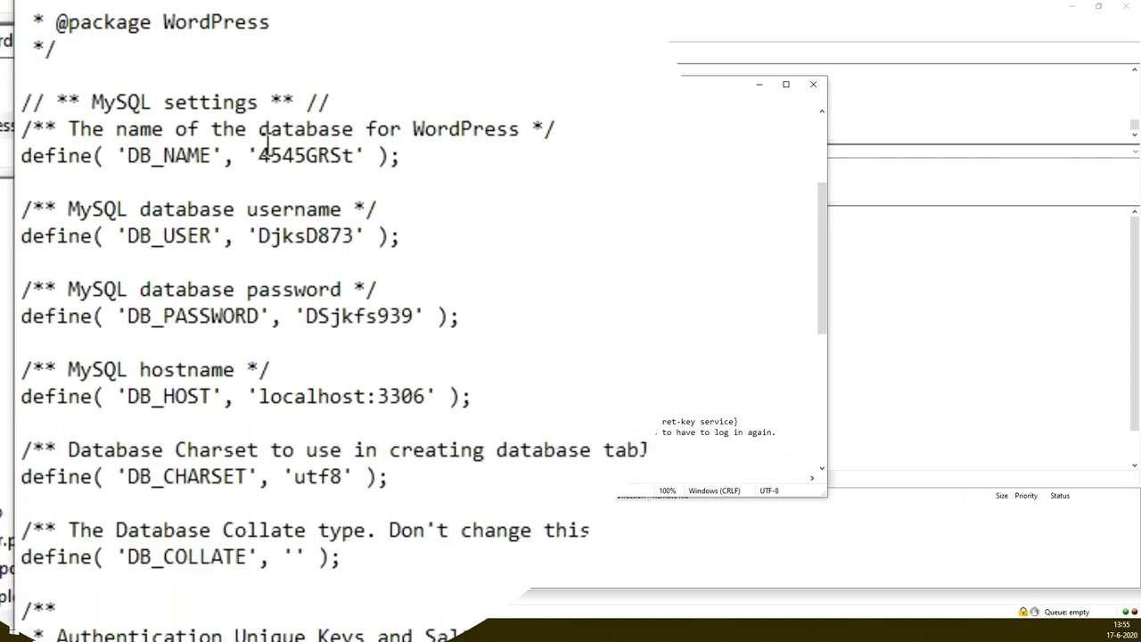
pyautogui.moveTo(259, 155); pyautogui.dragTo(356, 156)
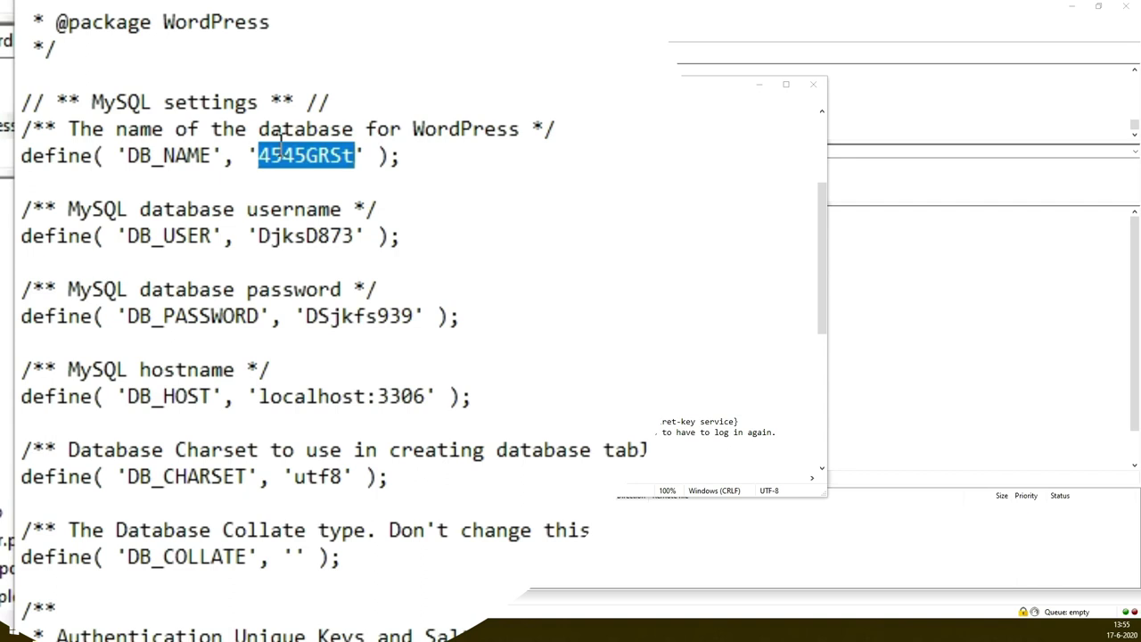
pyautogui.moveTo(355, 156); pyautogui.dragTo(264, 156)
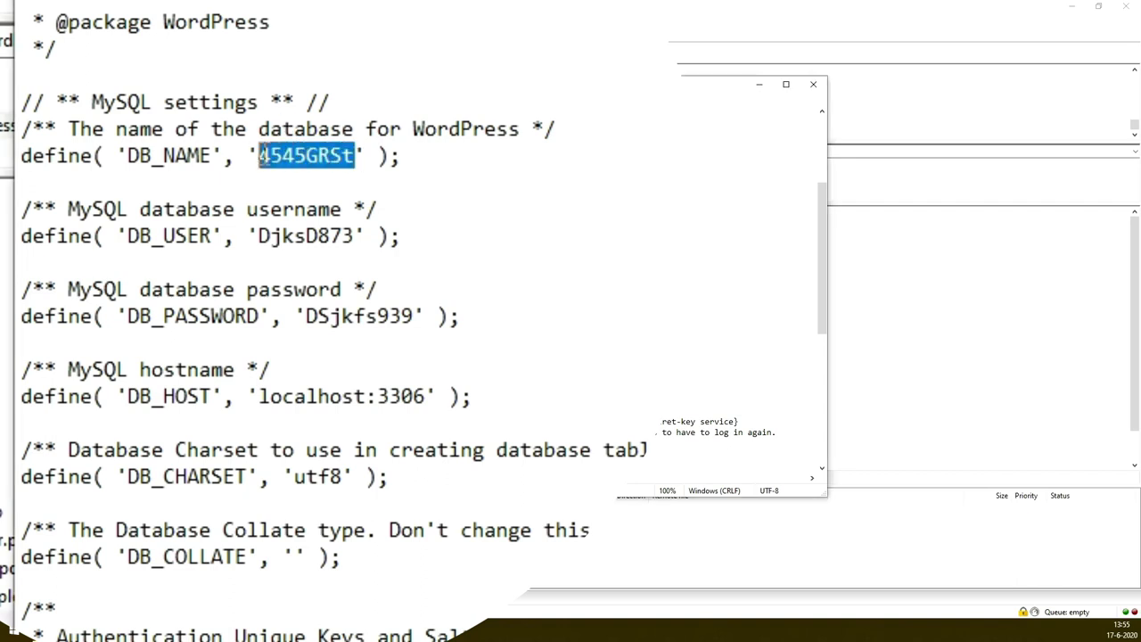
pyautogui.write('DB4193425')
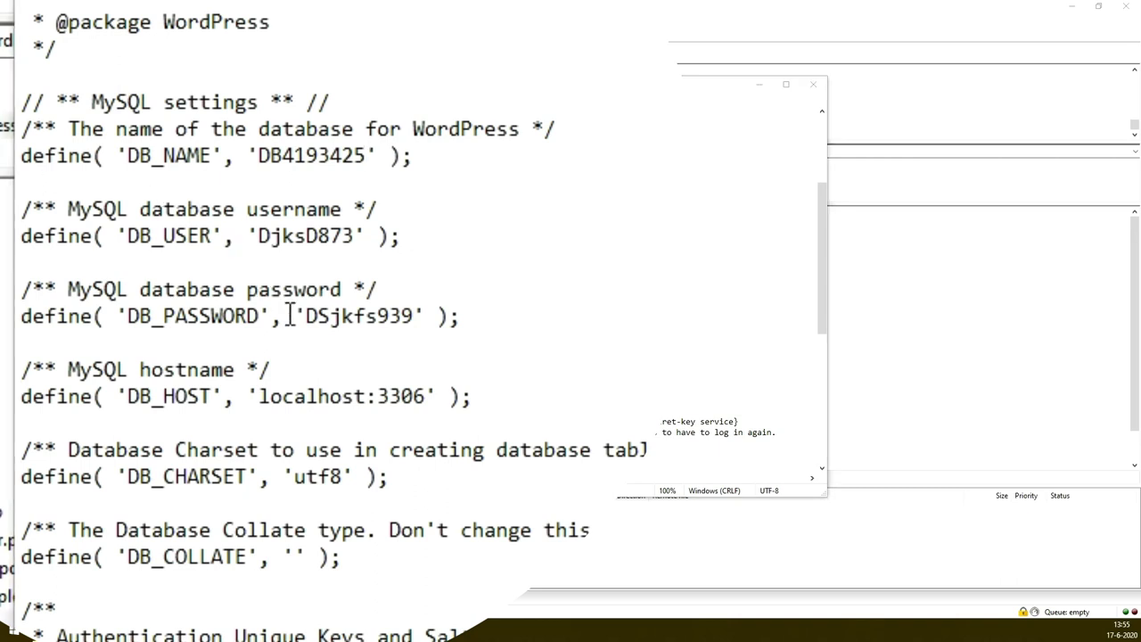
pyautogui.moveTo(305, 316); pyautogui.dragTo(415, 317)
pyautogui.hotkey('ctrl', 'v')
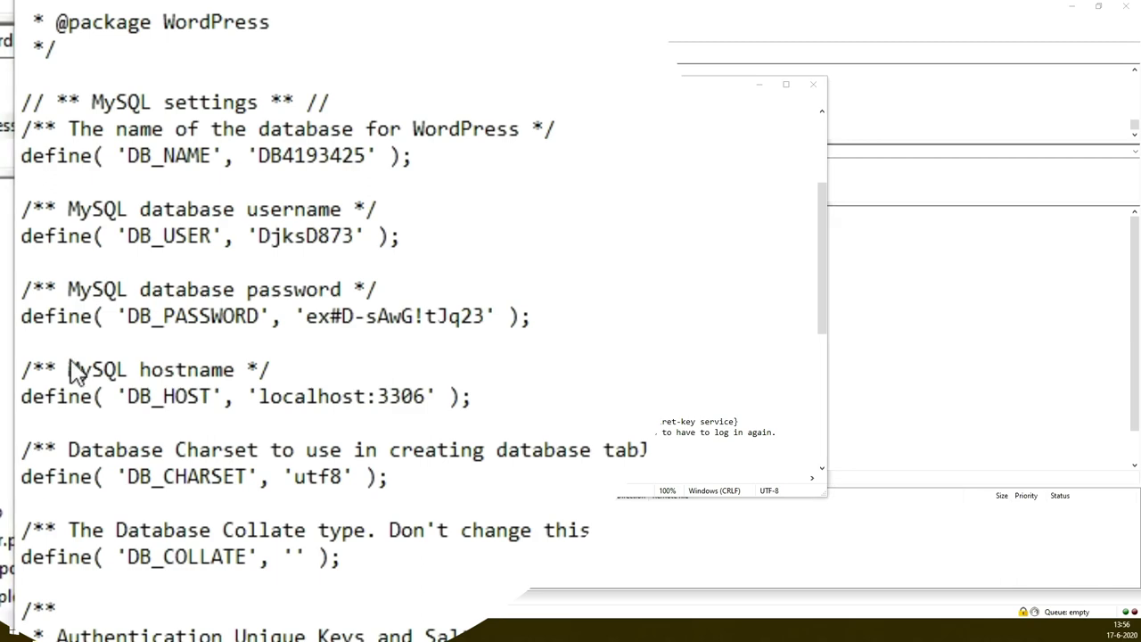
# Compare the $table_prefix value in wp-config.php with the prefix of the imported tables in phpMyAdmin
pyautogui.click(255, 227)
pyautogui.scroll(-9, 476, 571)
pyautogui.scroll(-1, 476, 571)
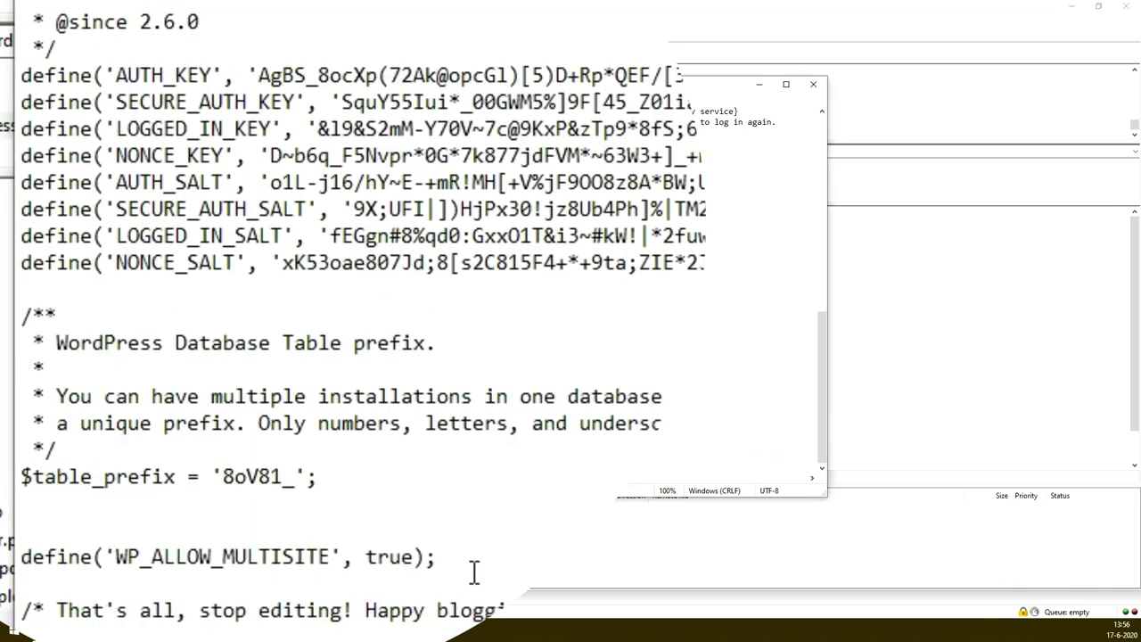
pyautogui.moveTo(222, 477); pyautogui.dragTo(295, 479)
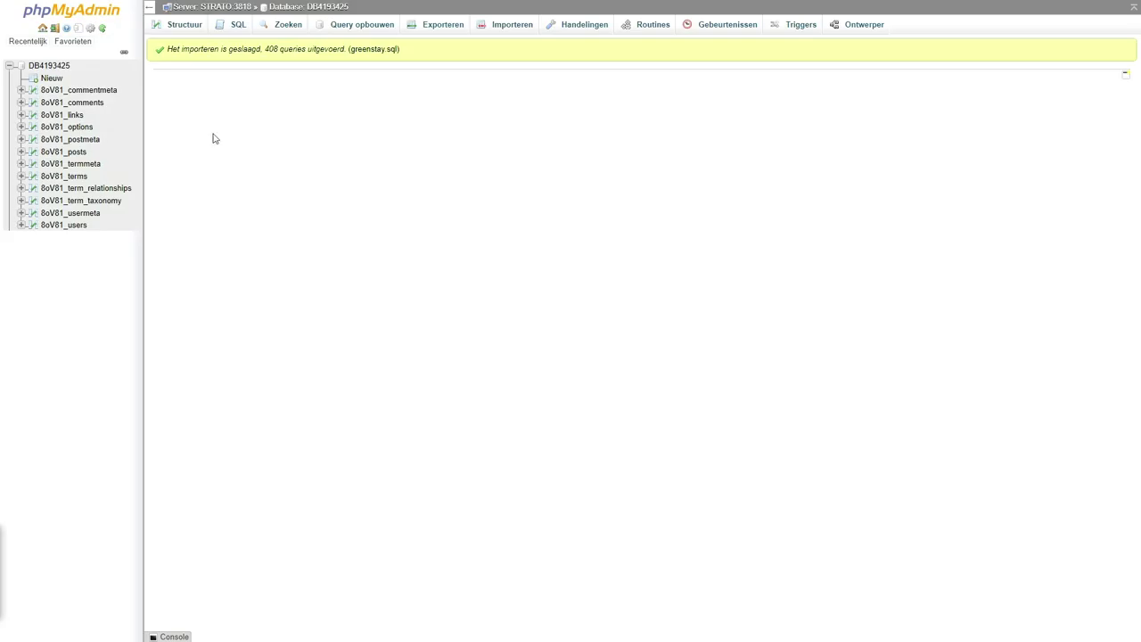
pyautogui.moveTo(98, 116); pyautogui.dragTo(39, 114)
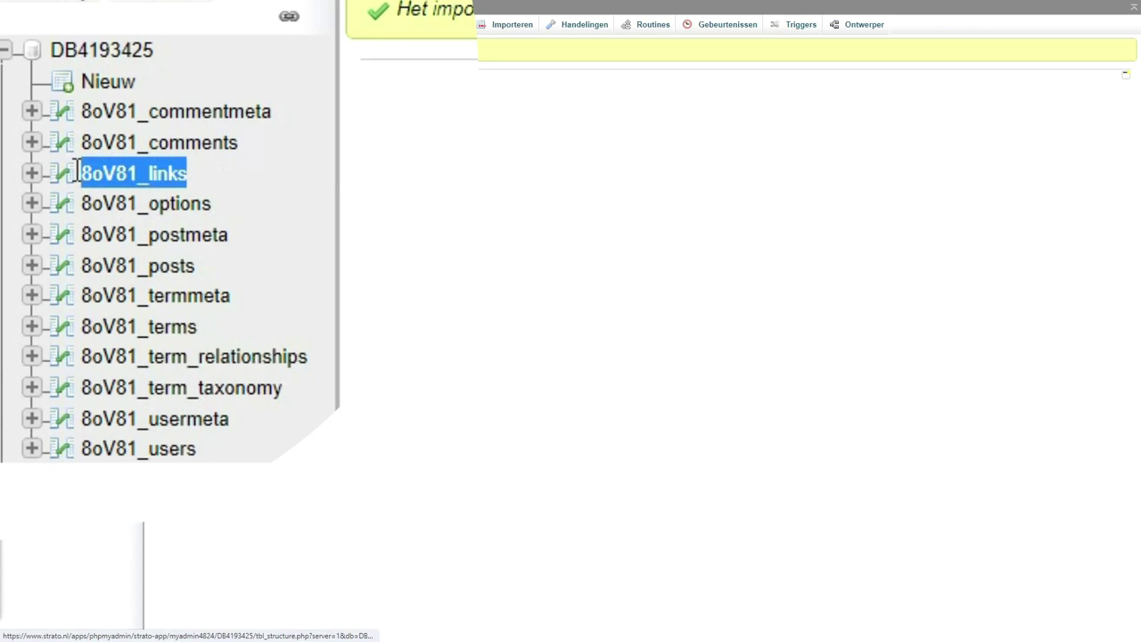
pyautogui.moveTo(78, 172); pyautogui.dragTo(147, 172)
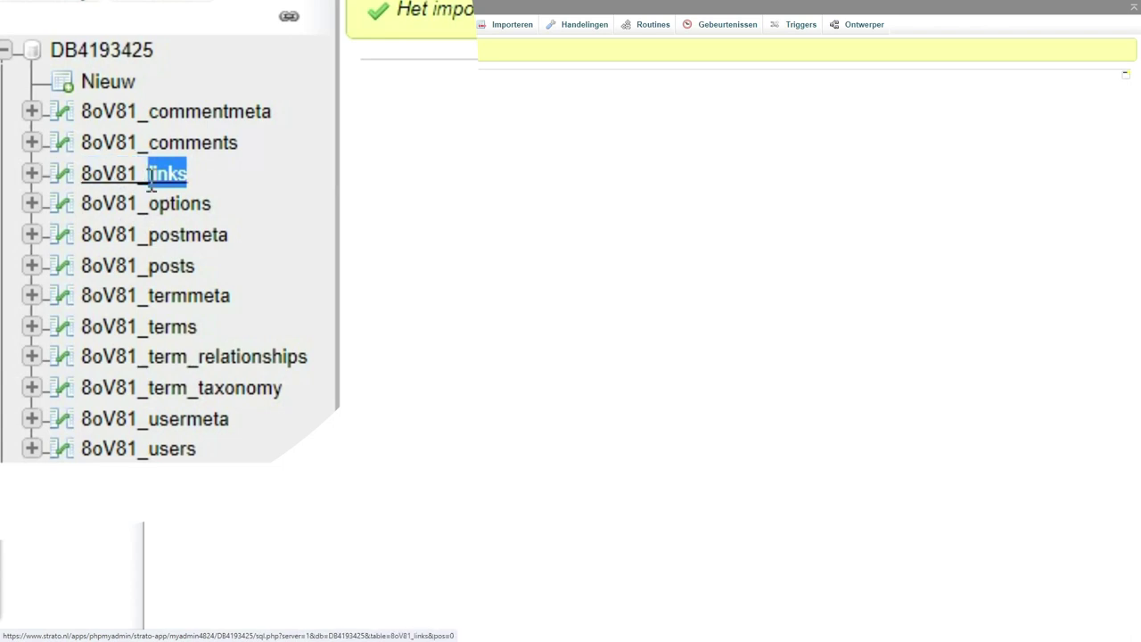
pyautogui.click(233, 176)
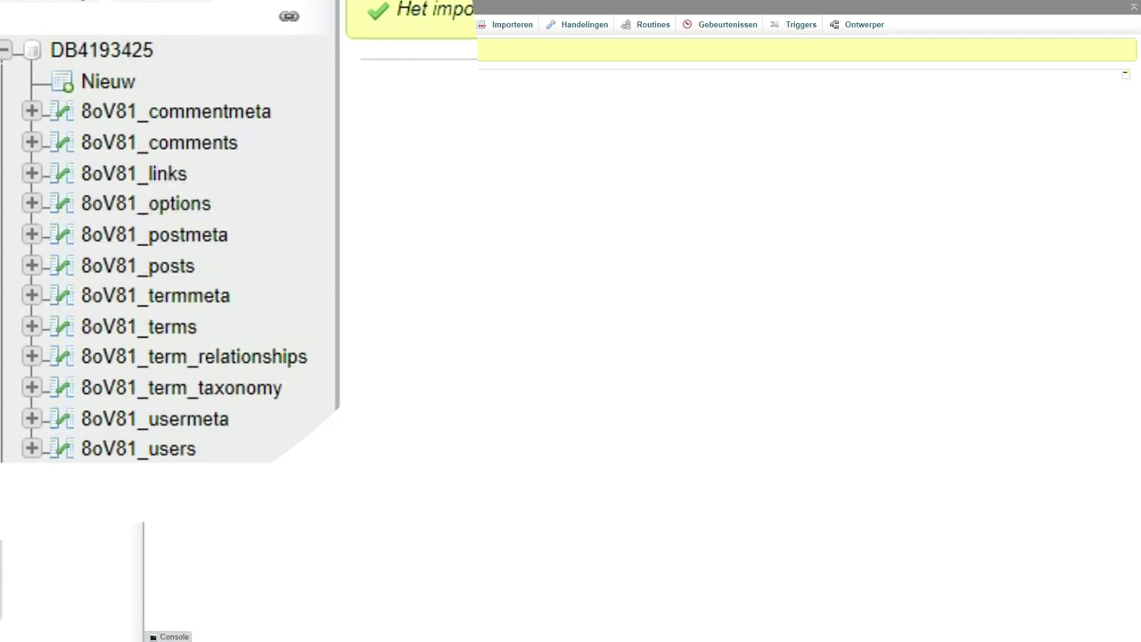
# Copy the 8oV81_users table name from phpMyAdmin into $table_prefix in wp-config.php and trim it to 8oV81_
pyautogui.moveTo(196, 451); pyautogui.dragTo(82, 450)
pyautogui.hotkey('ctrl', 'c')
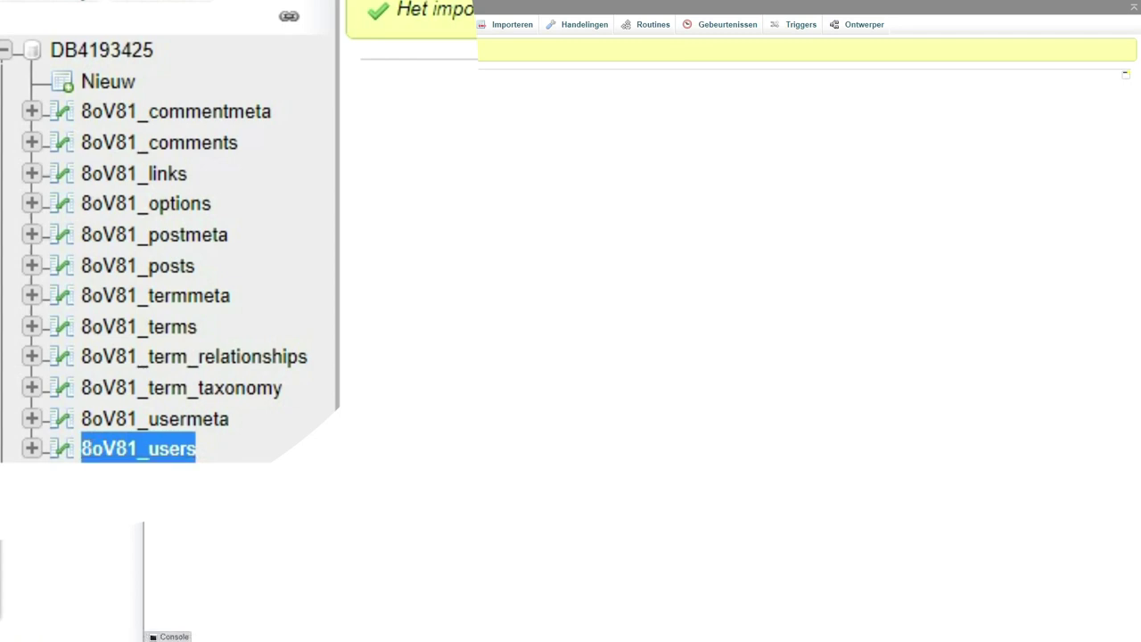
pyautogui.hotkey('alt', 'Tab')
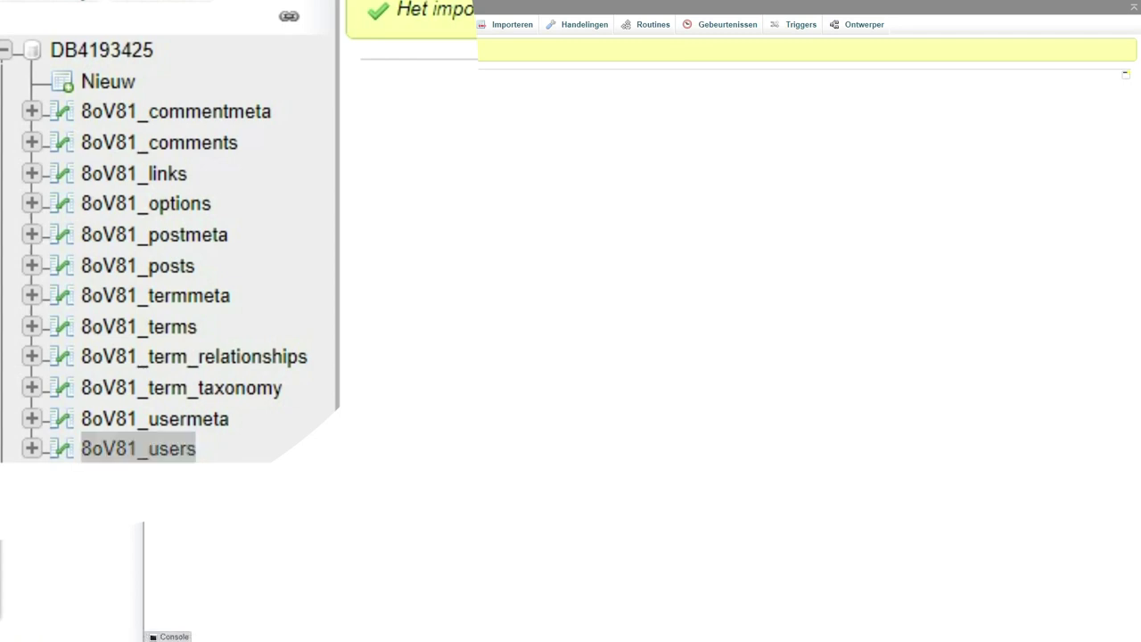
pyautogui.click(382, 352)
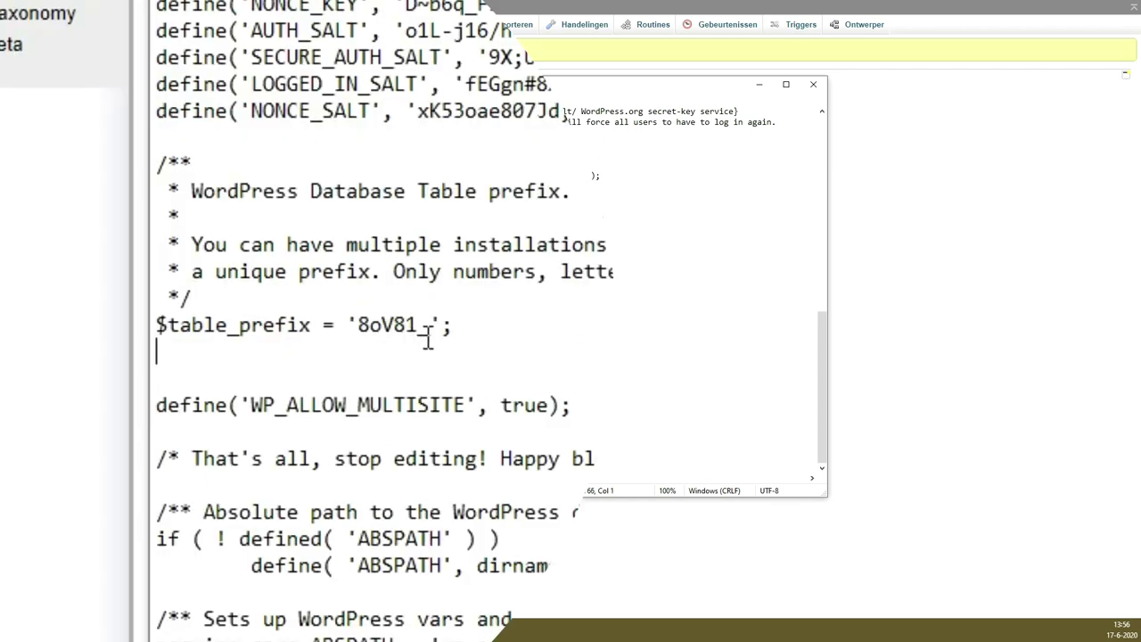
pyautogui.moveTo(430, 332); pyautogui.dragTo(360, 326)
pyautogui.hotkey('ctrl', 'v')
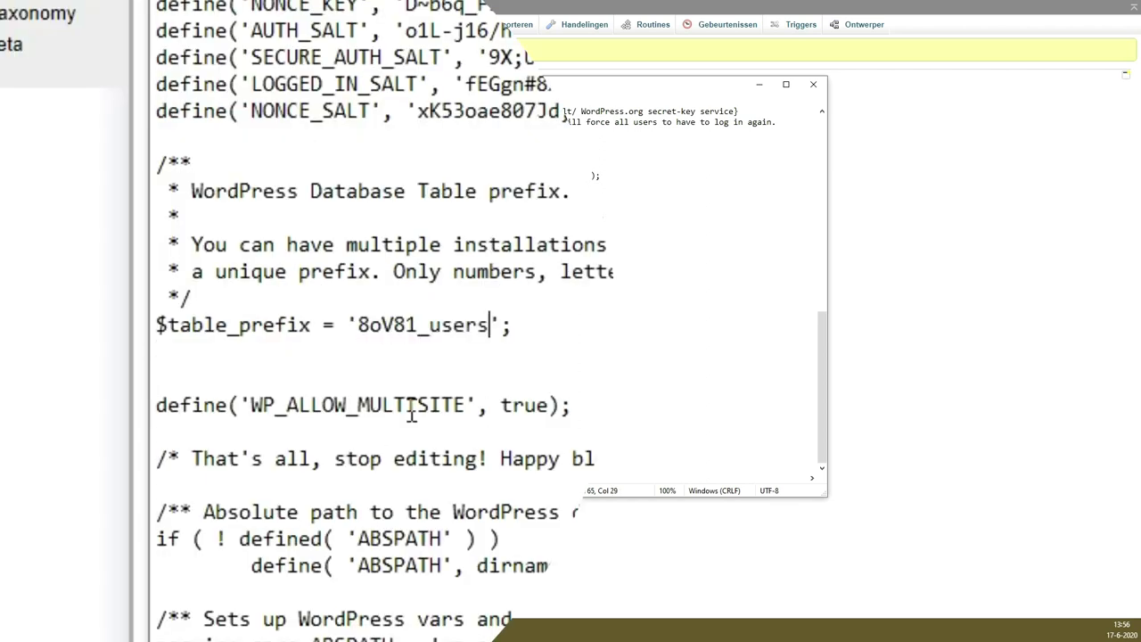
pyautogui.moveTo(430, 324); pyautogui.dragTo(489, 324)
pyautogui.press('Delete')
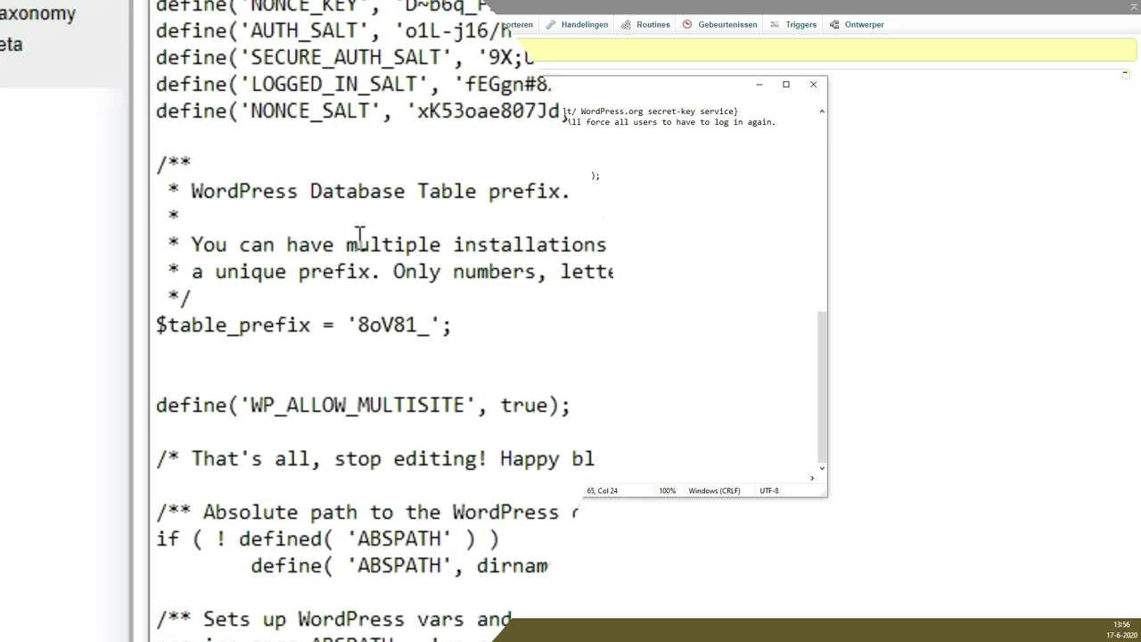
pyautogui.moveTo(370, 326); pyautogui.dragTo(385, 327)
pyautogui.doubleClick(385, 326)
pyautogui.press('Right')
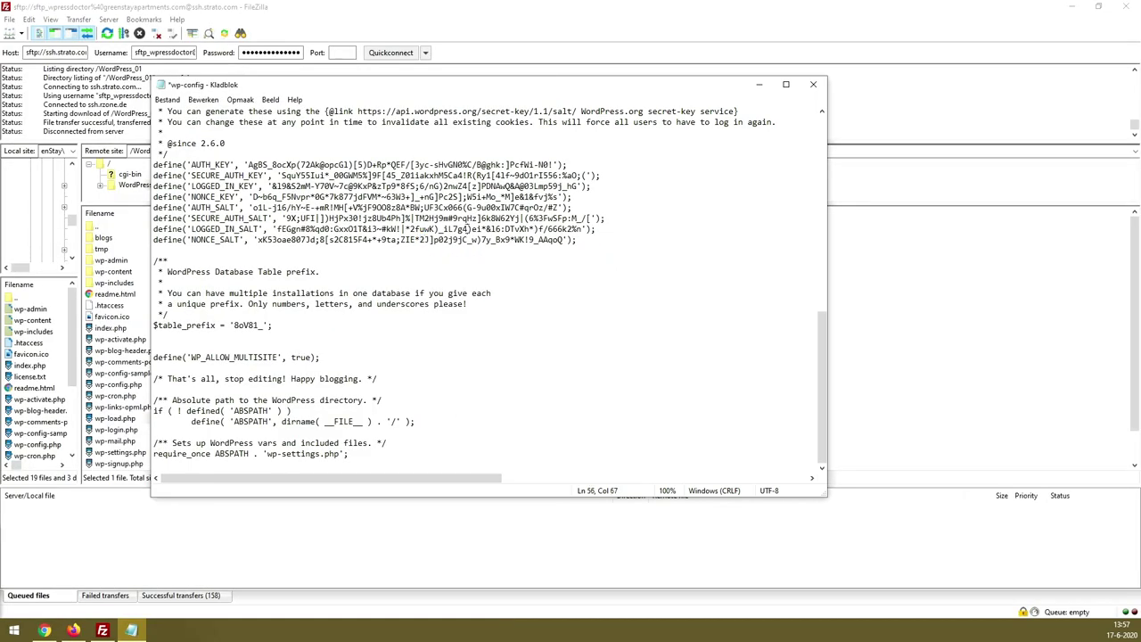
# Save wp-config.php and upload the changed file back to the server through FileZilla
pyautogui.hotkey('ctrl', 's')
pyautogui.click(375, 5)
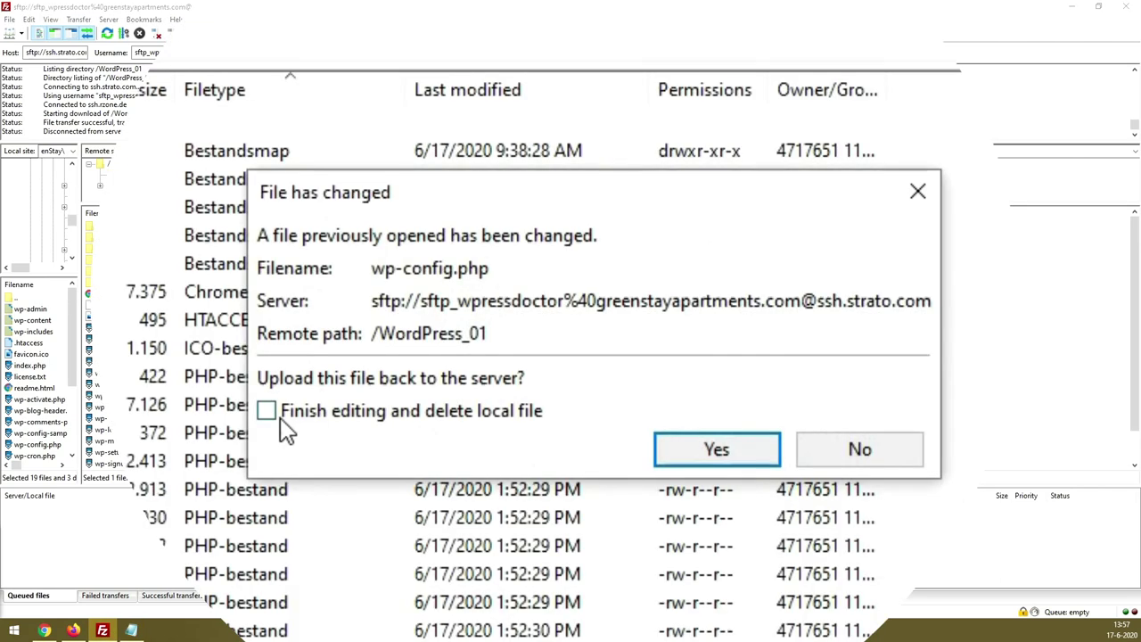
pyautogui.click(753, 455)
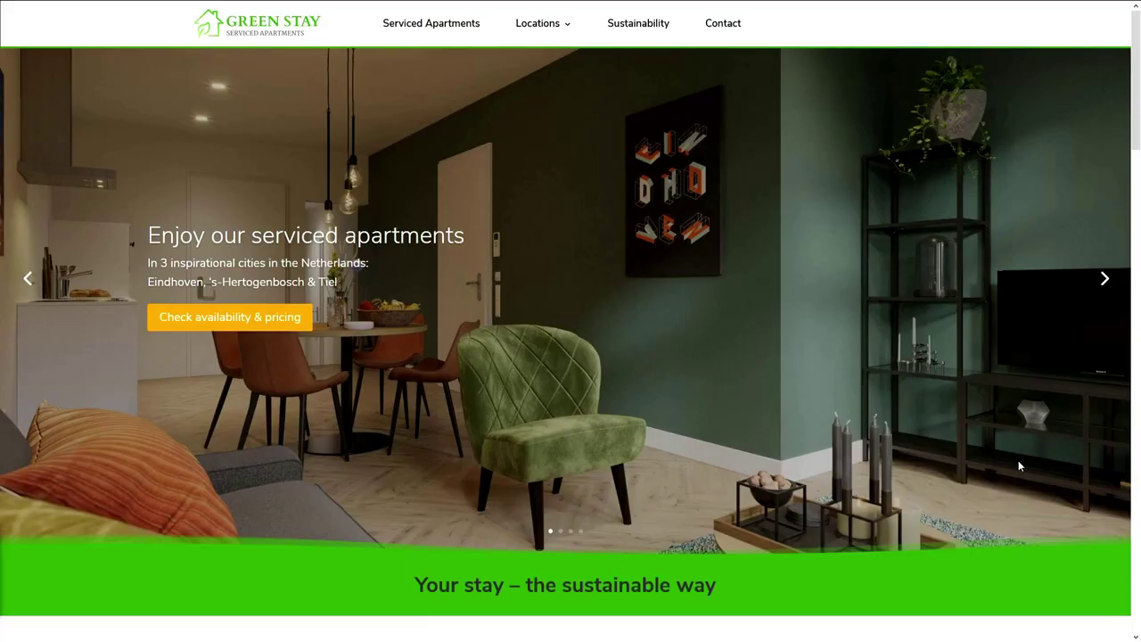
# Check the migrated Green Stay homepage in the browser, down to its Services section
pyautogui.scroll(-3, 980, 428)
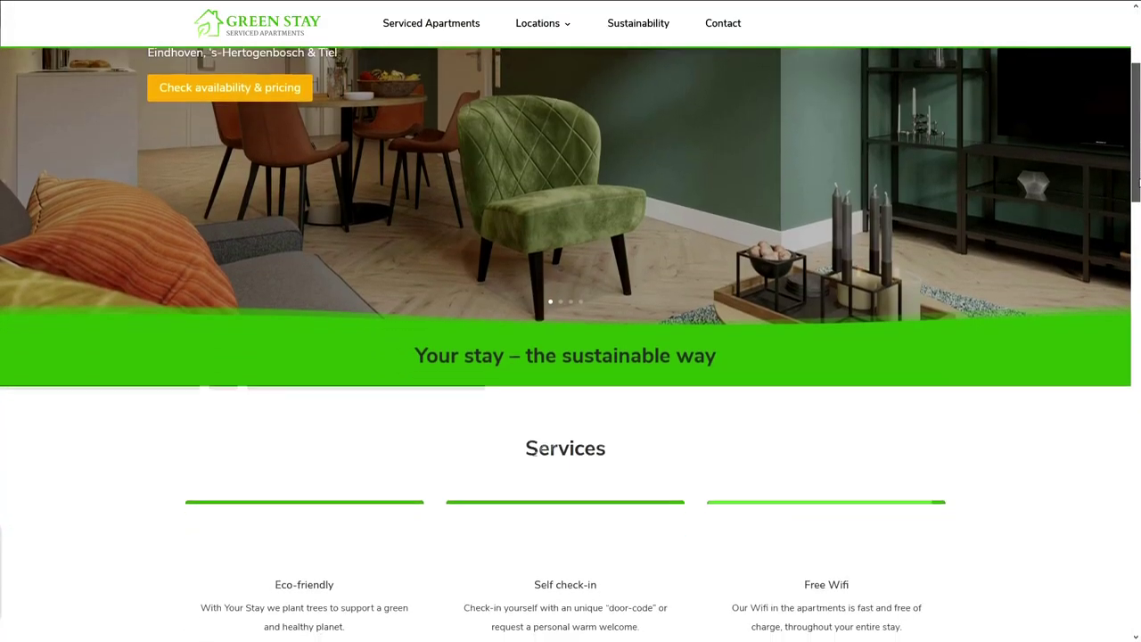